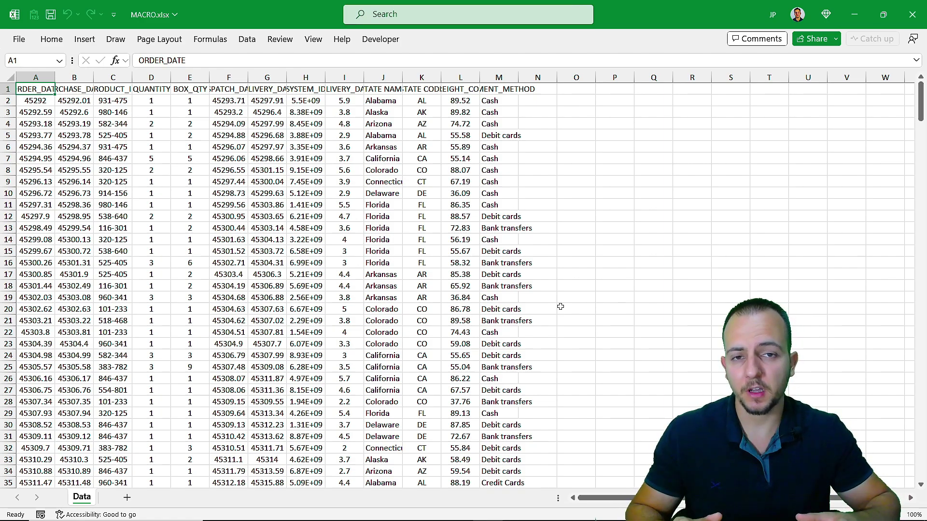
Run the Create_Analyses macro from the list of macros in all open workbooks.
key(alt+F8)
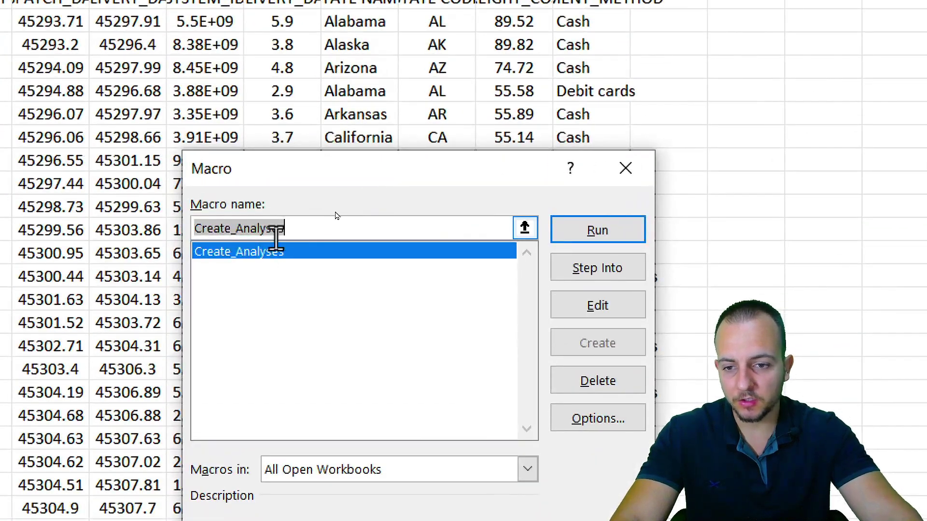
click(335, 216)
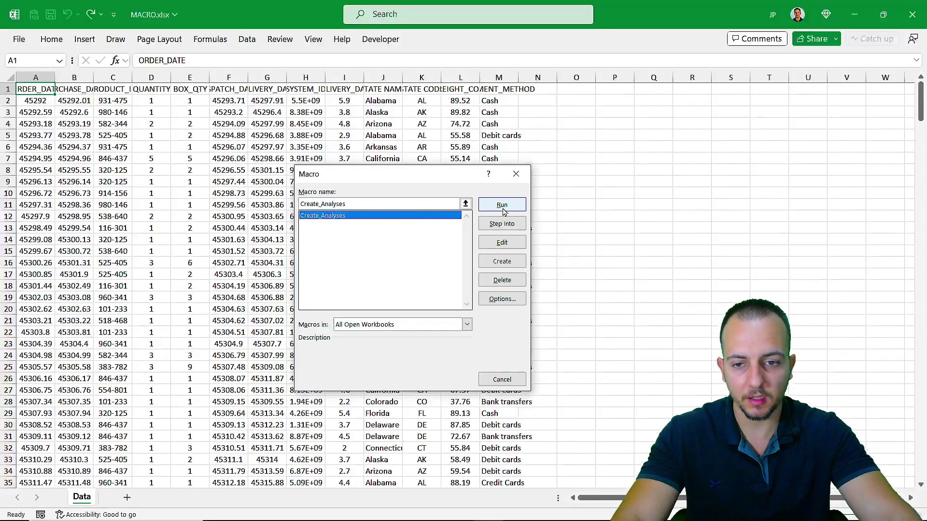
click(502, 205)
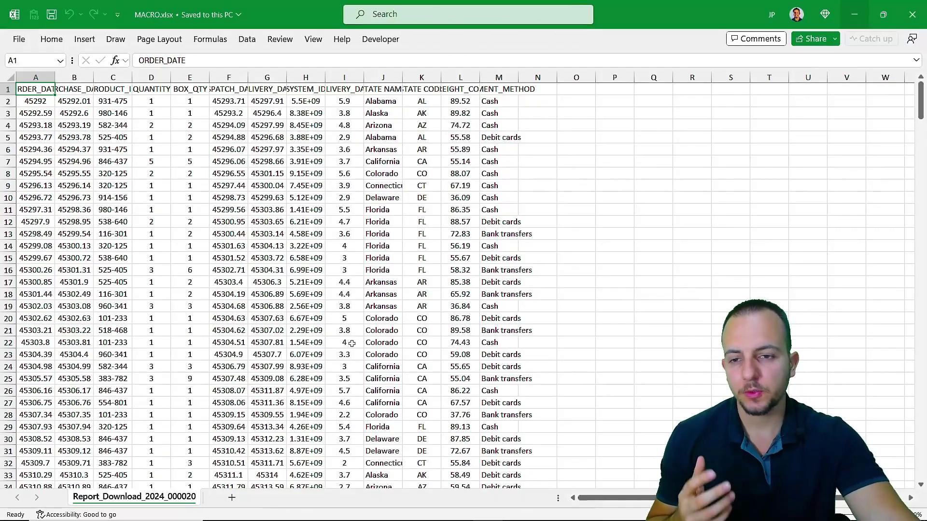
Examine the order records down the Report_Download_2024_000020 sheet and return to its first rows.
scroll(352, 343, down, 18)
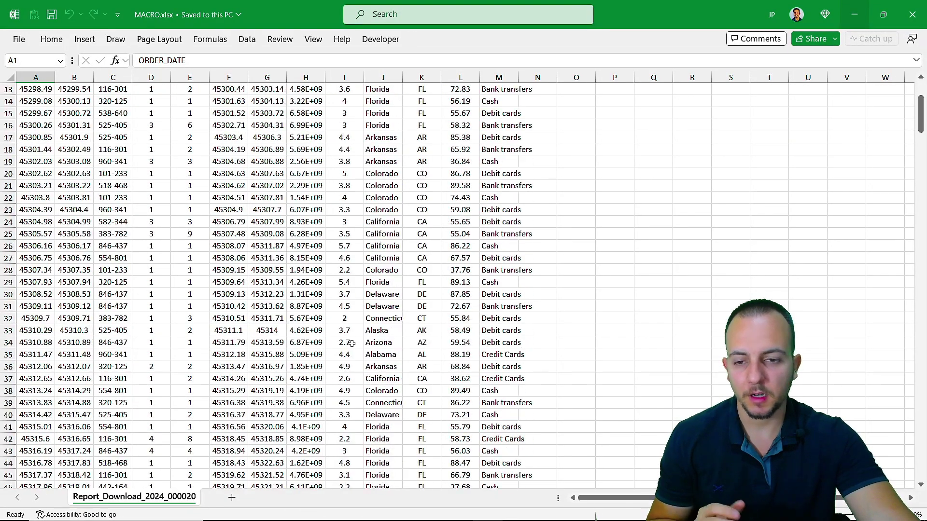
scroll(352, 343, down, 13)
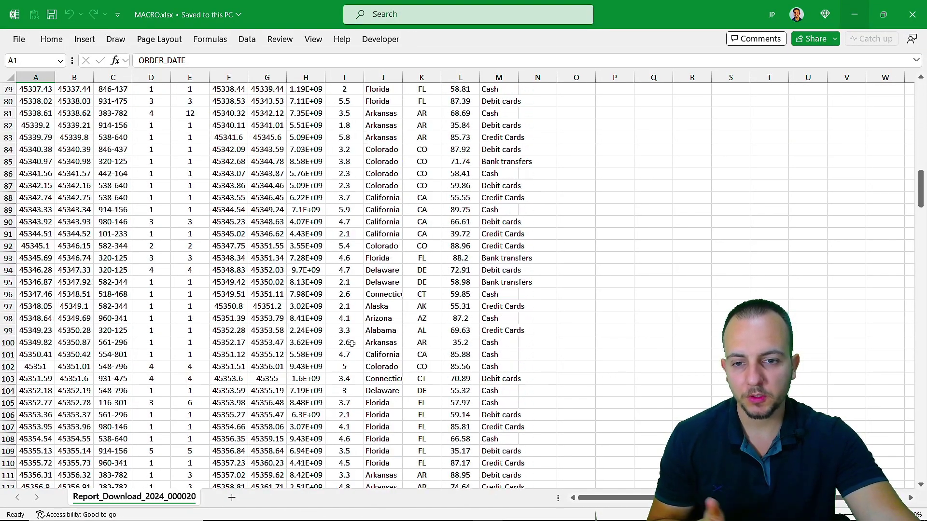
scroll(351, 343, down, 12)
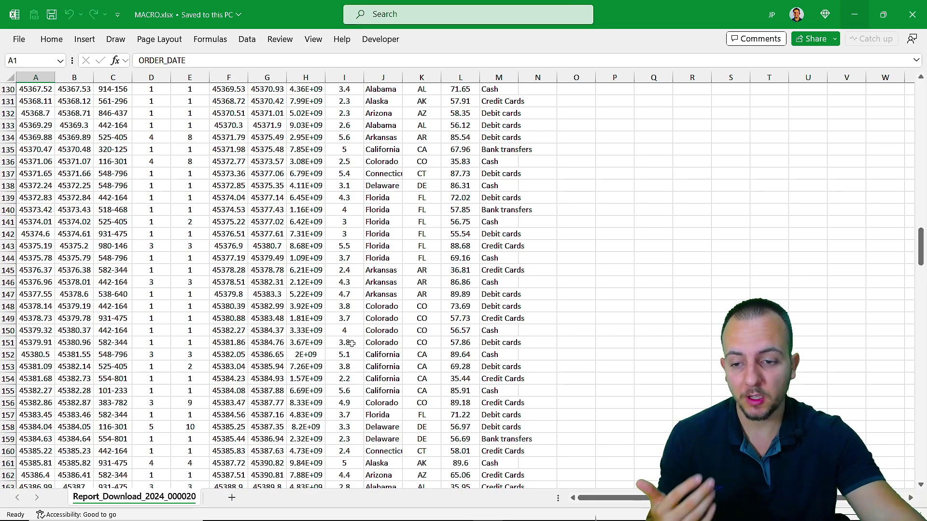
scroll(352, 343, up, 20)
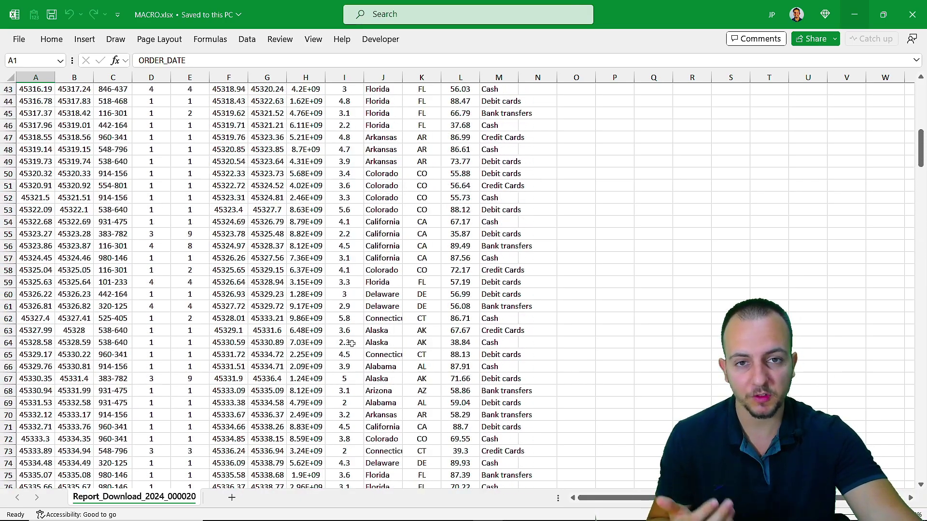
scroll(352, 343, up, 14)
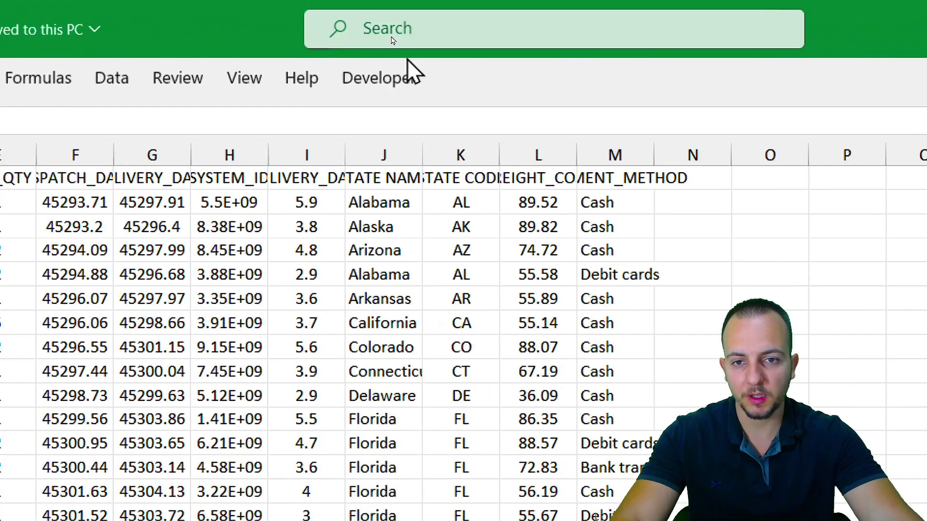
Try to customize the ribbon by listing the commands from All Tabs and choosing Developer.
click(397, 77)
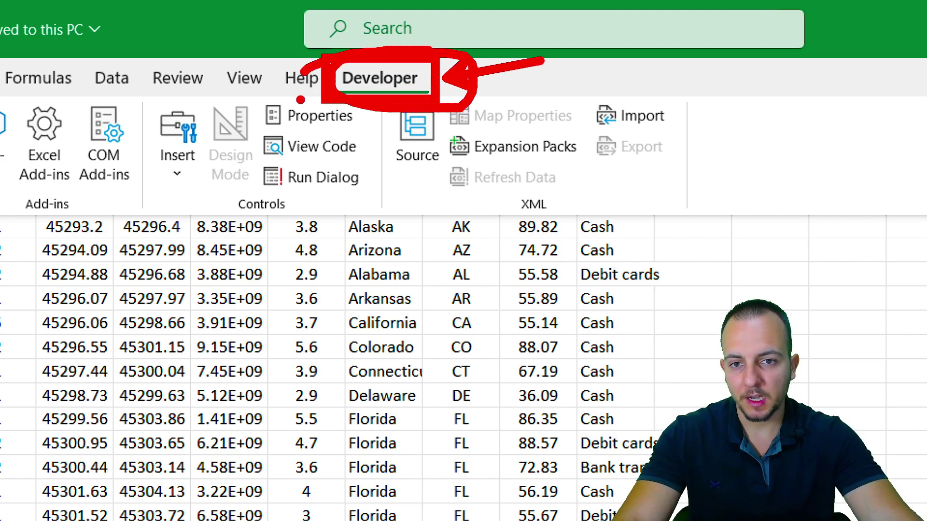
click(106, 87)
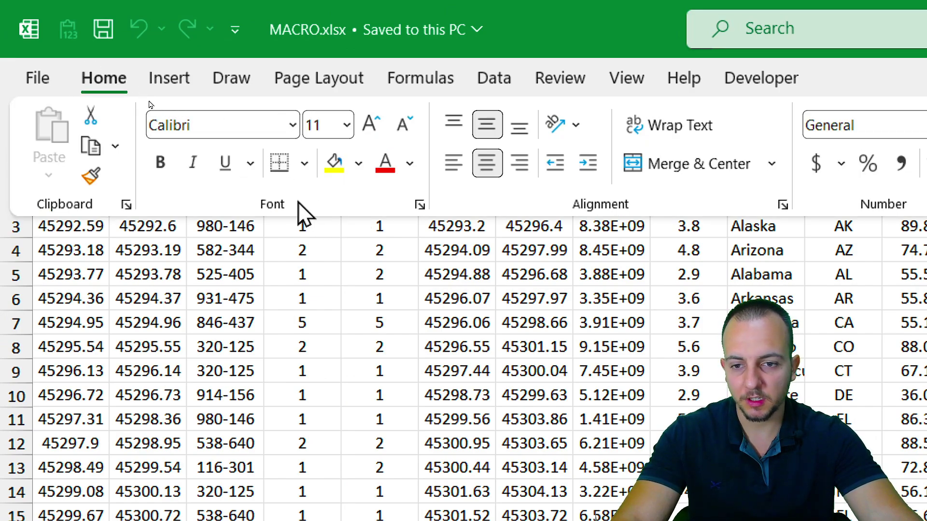
right_click(314, 211)
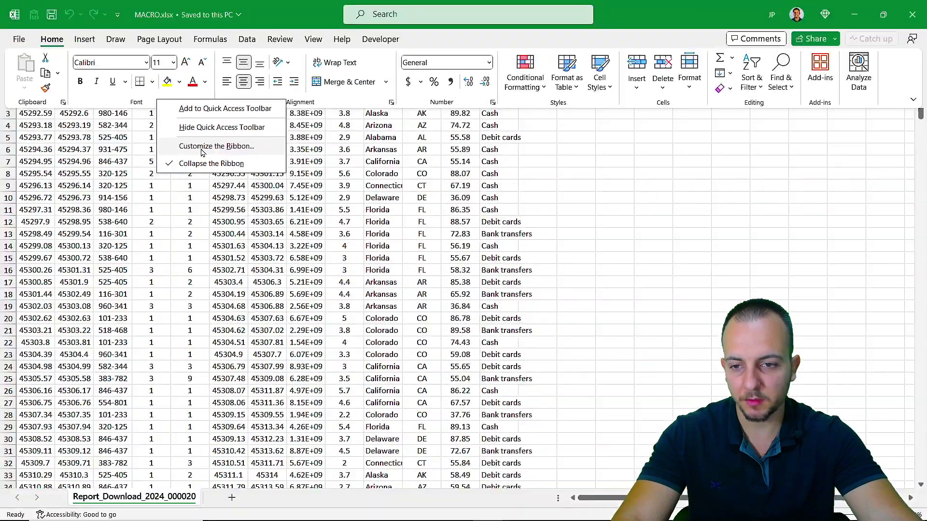
click(403, 300)
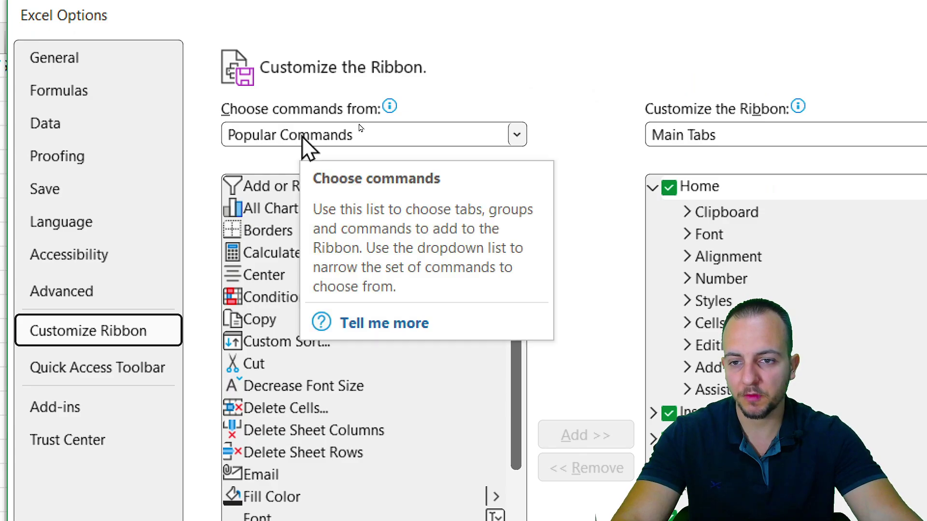
click(307, 137)
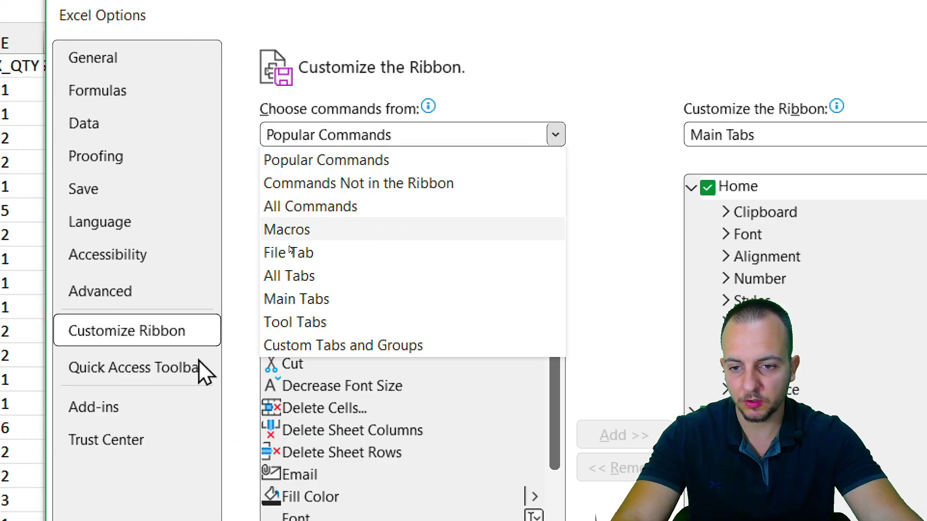
click(320, 275)
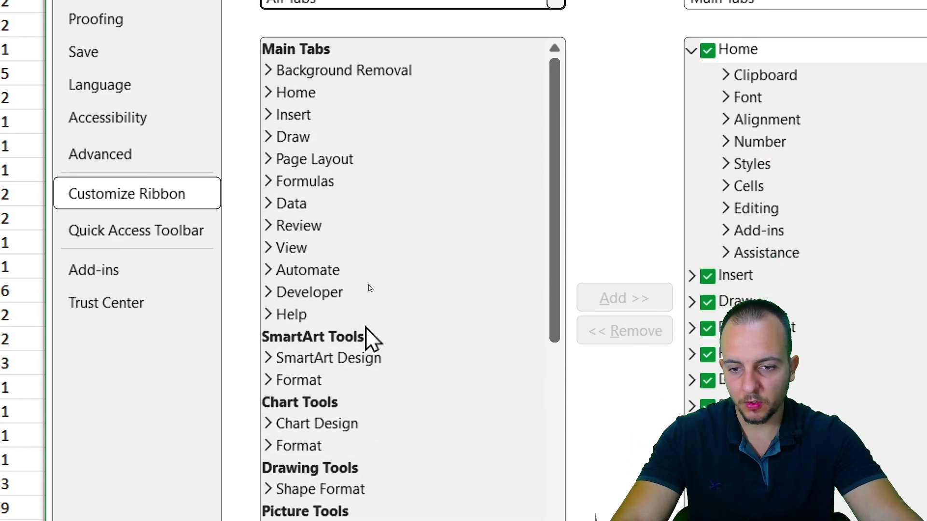
click(351, 431)
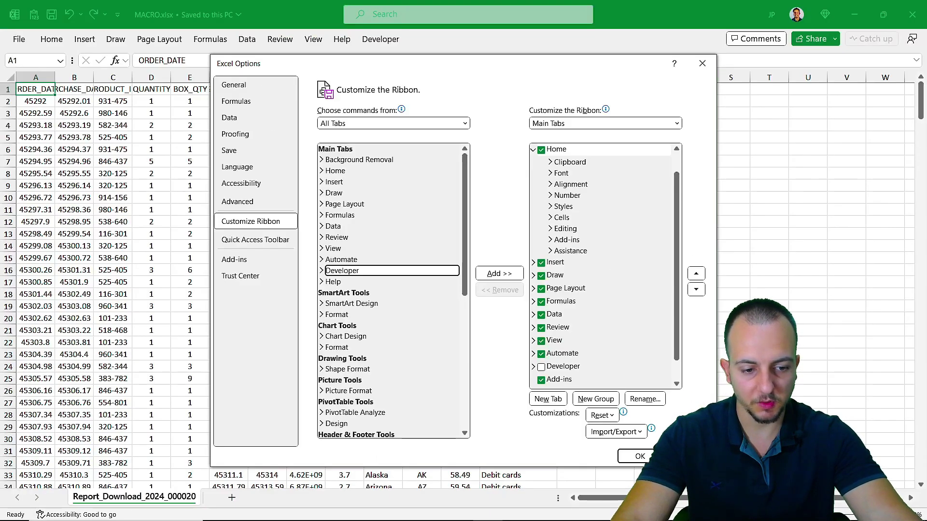
click(680, 457)
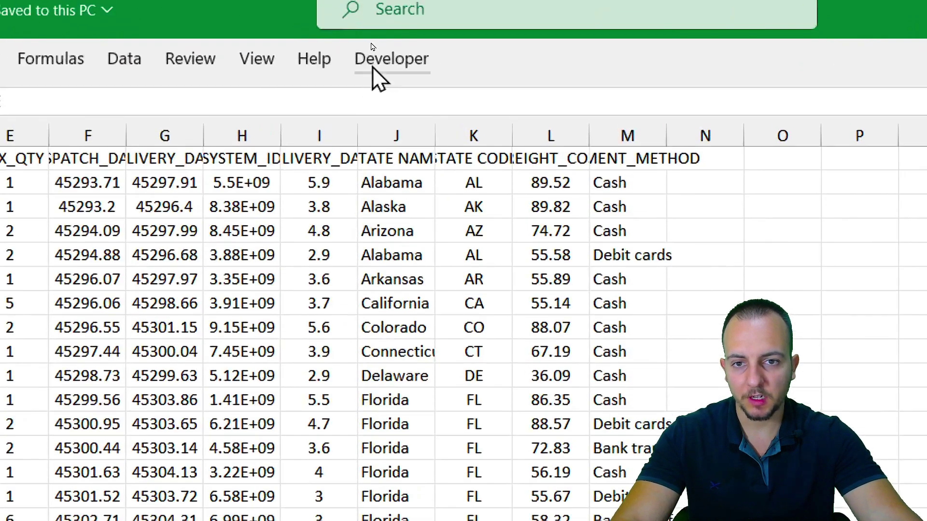
click(379, 42)
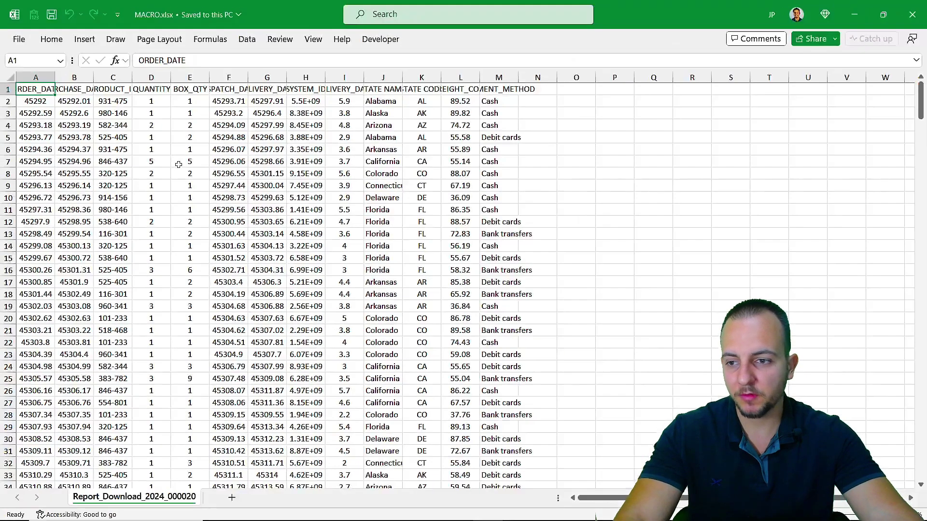
Examine the report's rows and go through its columns one by one, from the order date in column A to the payment method in column M.
scroll(356, 241, down, 3)
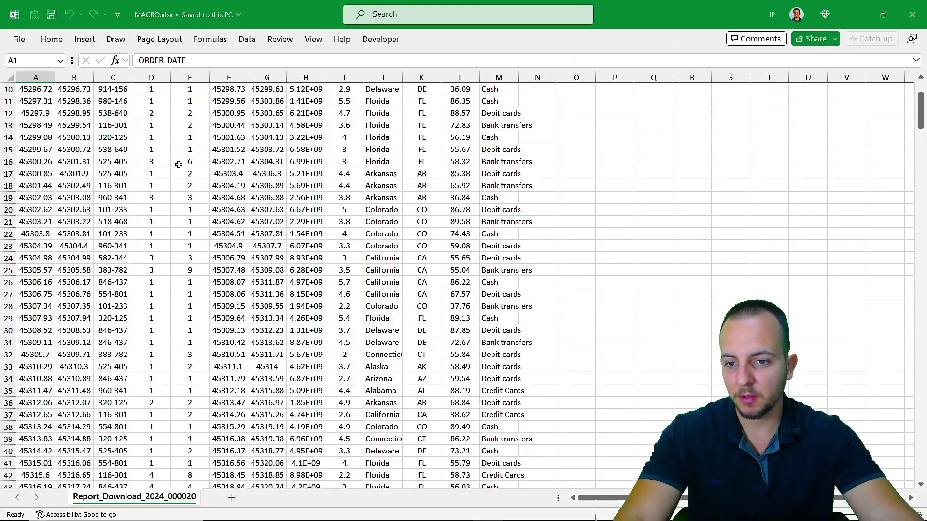
scroll(178, 165, down, 6)
scroll(178, 164, up, 9)
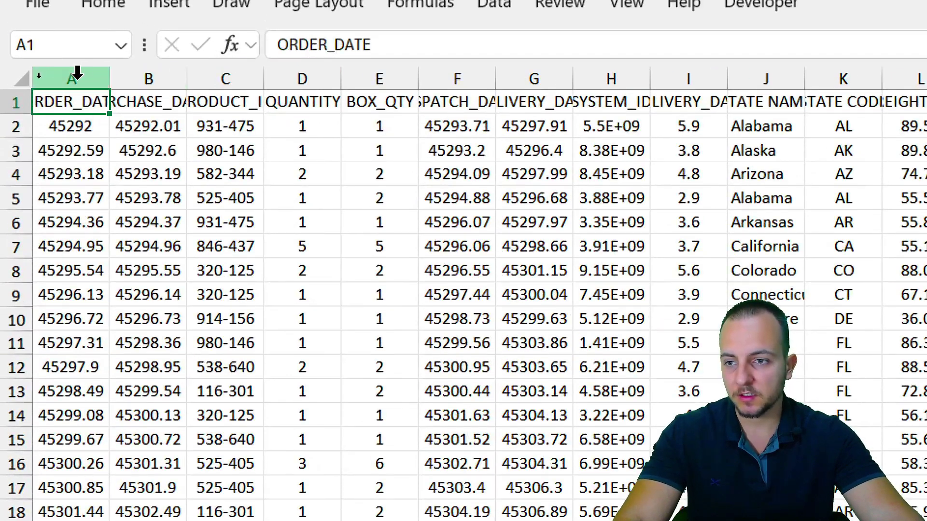
click(77, 74)
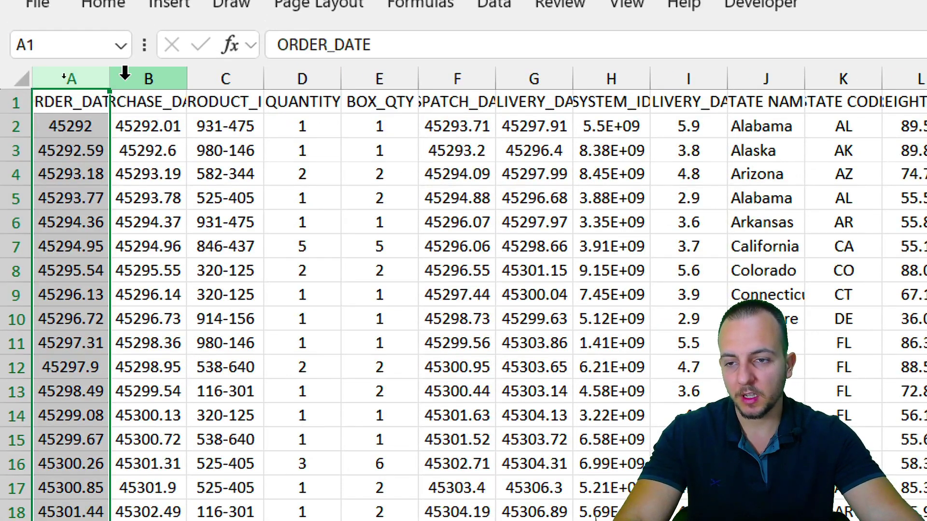
click(149, 75)
click(223, 74)
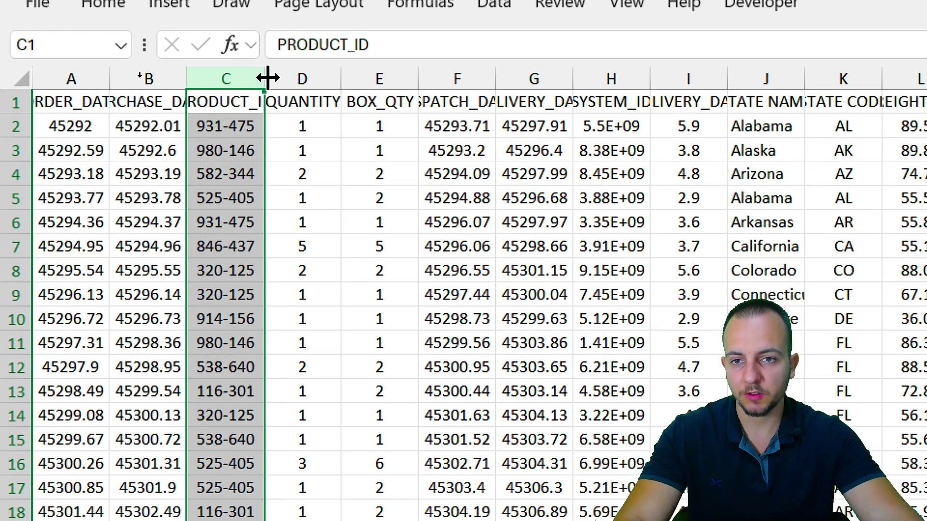
click(324, 72)
click(376, 74)
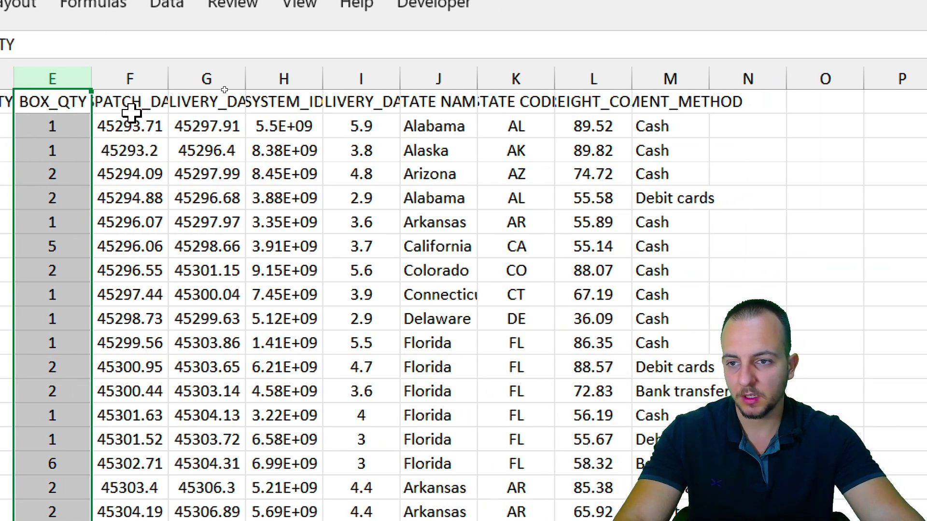
click(130, 79)
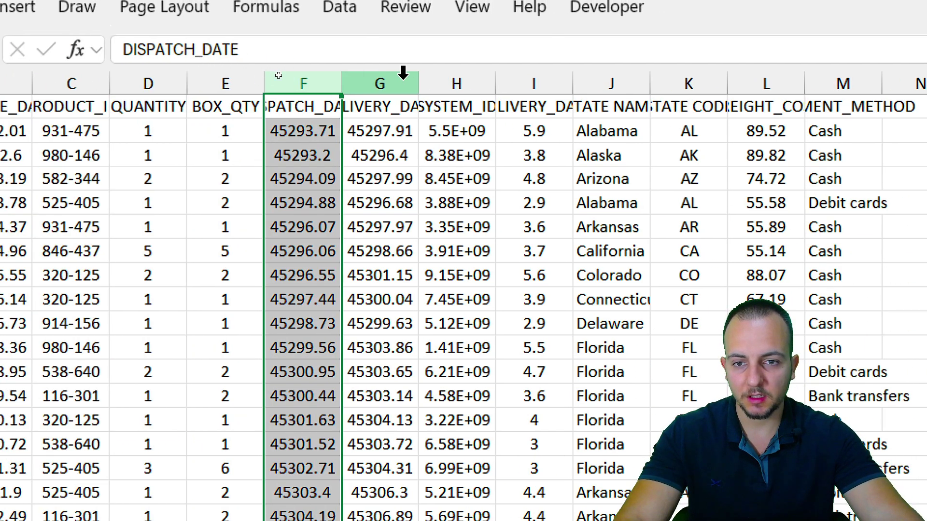
click(403, 72)
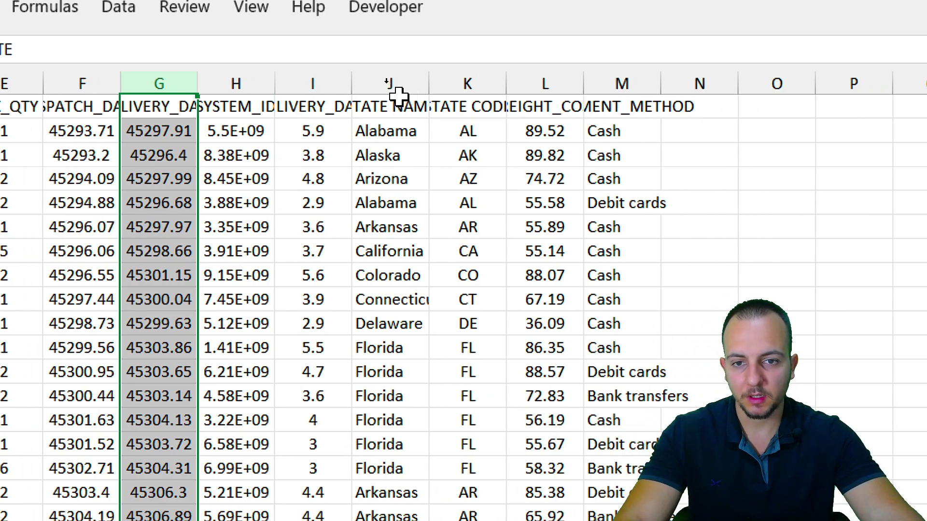
click(394, 85)
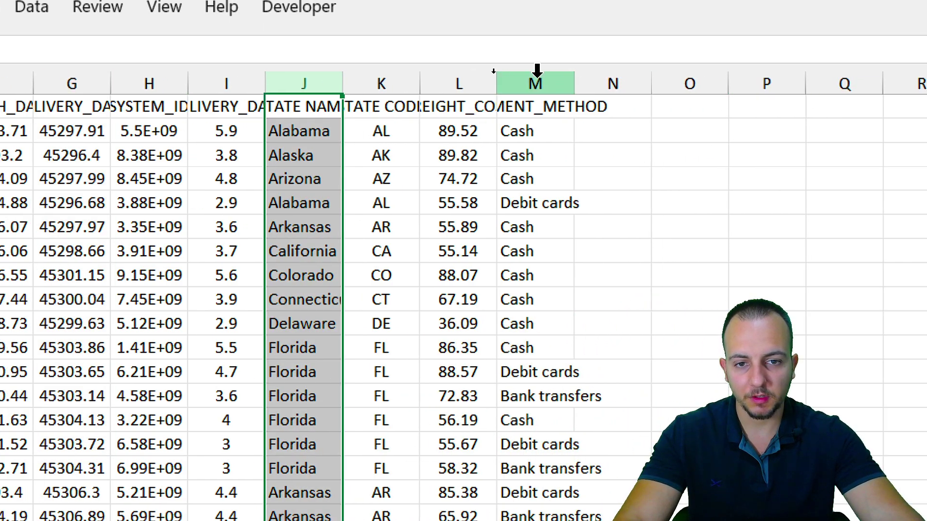
click(556, 79)
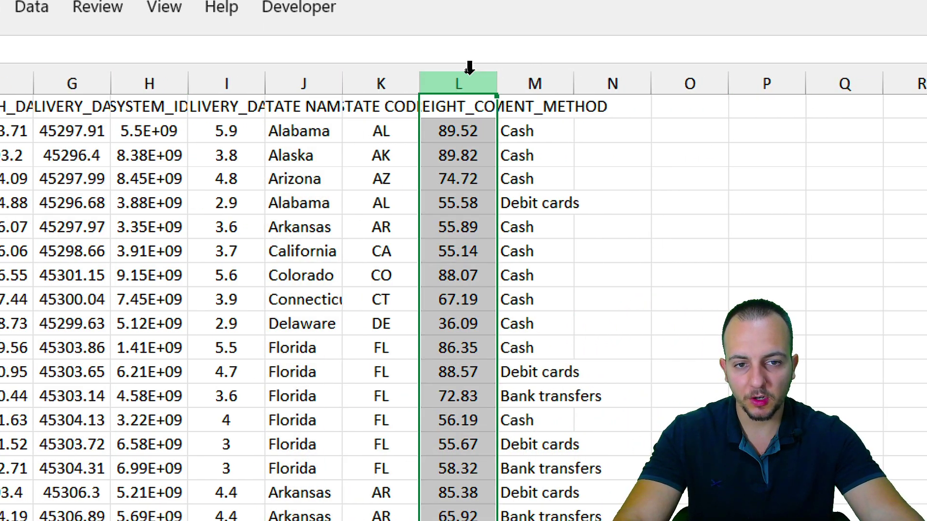
click(534, 70)
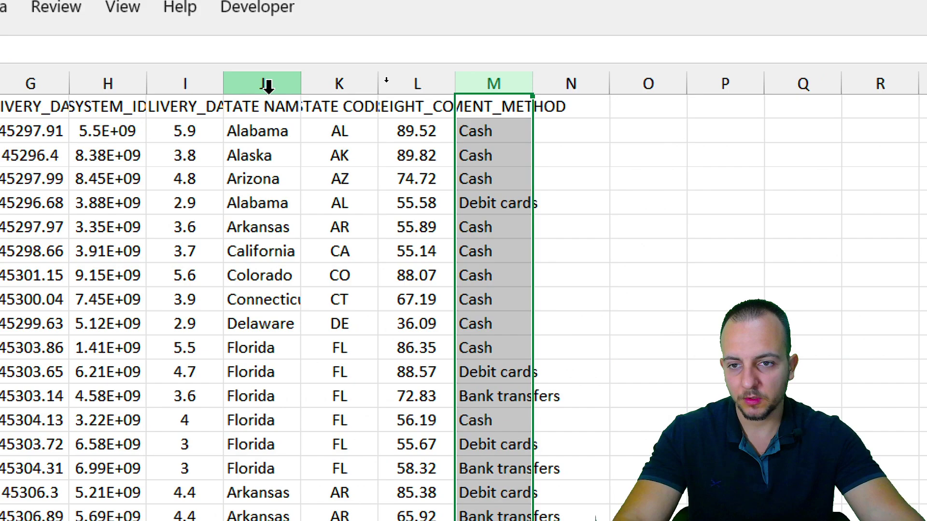
Highlight columns J, L and M together to review the fields for the analyses, and finish on cell J1.
click(768, 85)
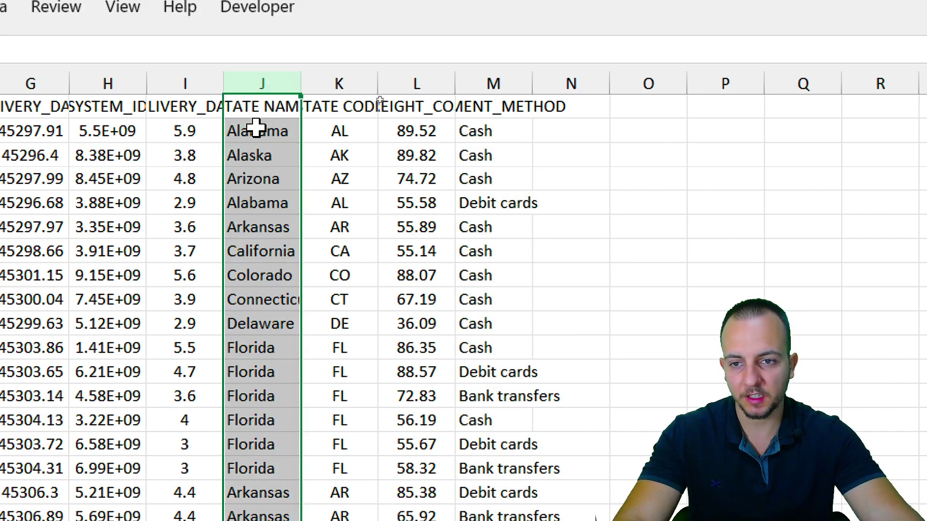
ctrl+click(437, 83)
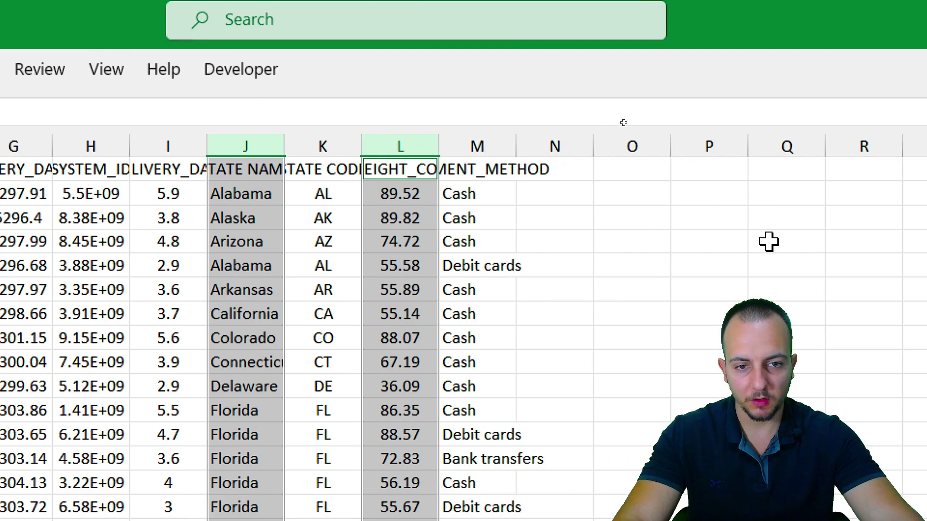
ctrl+click(479, 145)
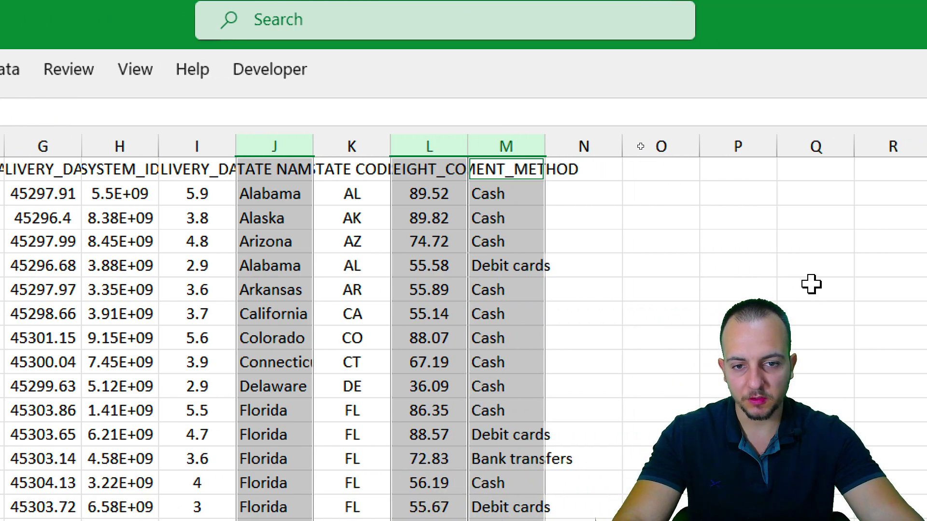
click(246, 167)
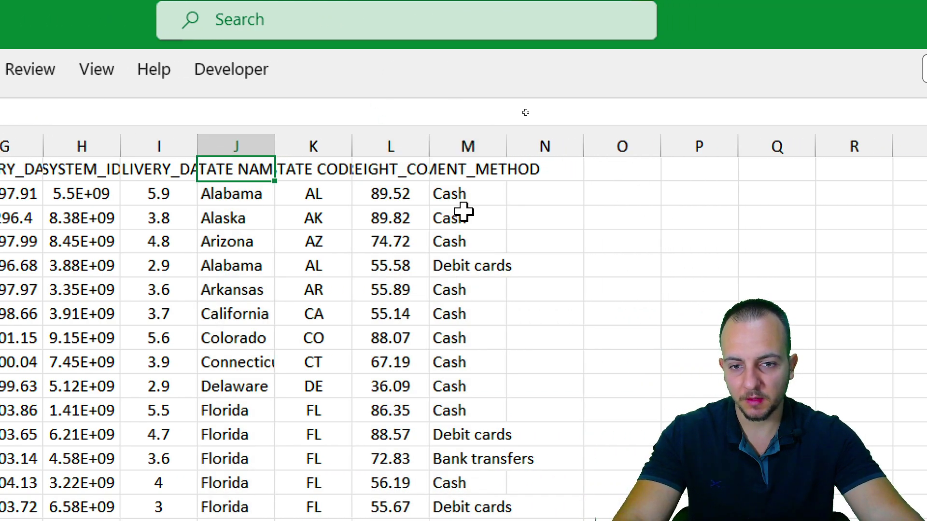
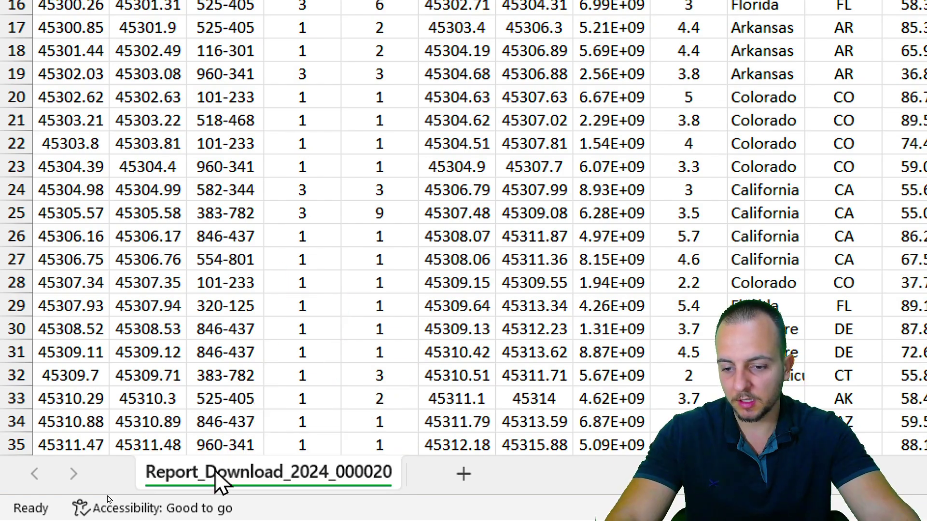
Rename the Report_Download_2024_000020 worksheet as Data.
double_click(246, 471)
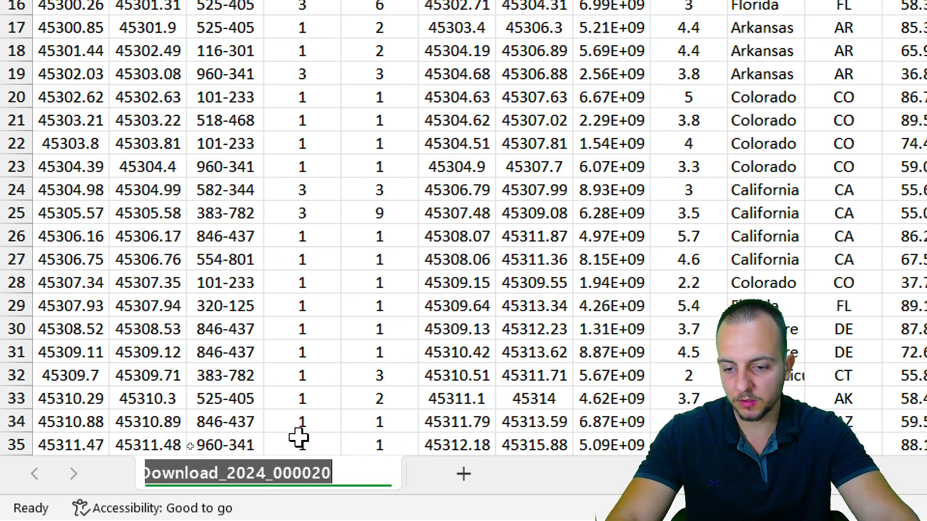
text(Data)
key(Return)
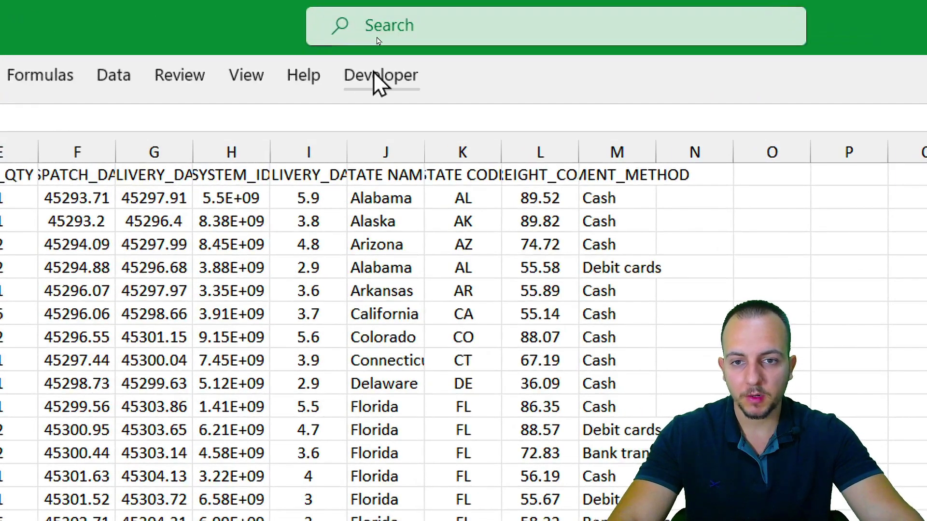
Try to start recording a macro under the name Create Analyses, stored in This Workbook.
click(383, 41)
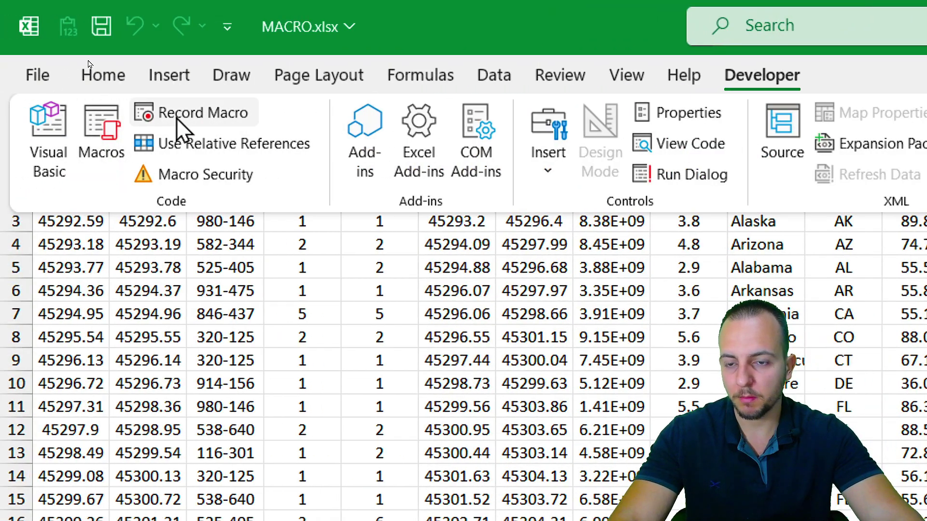
click(177, 118)
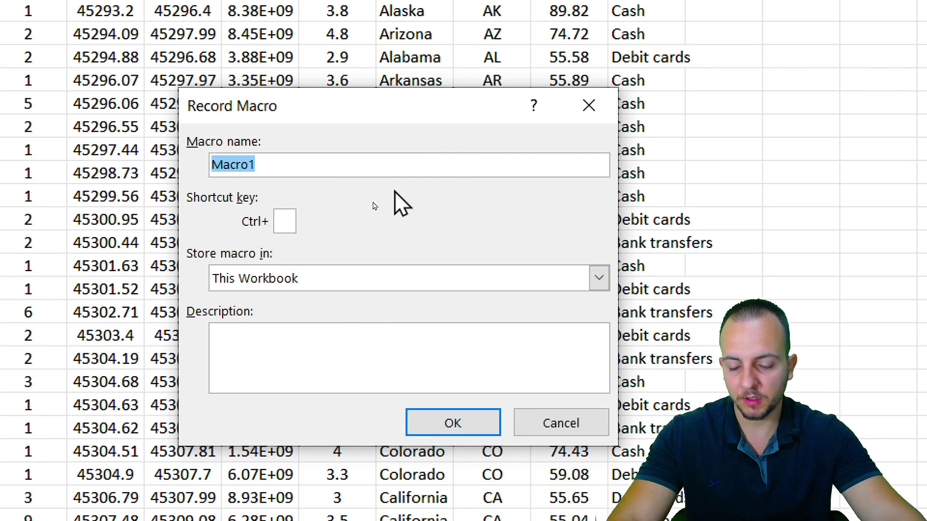
text(Create An)
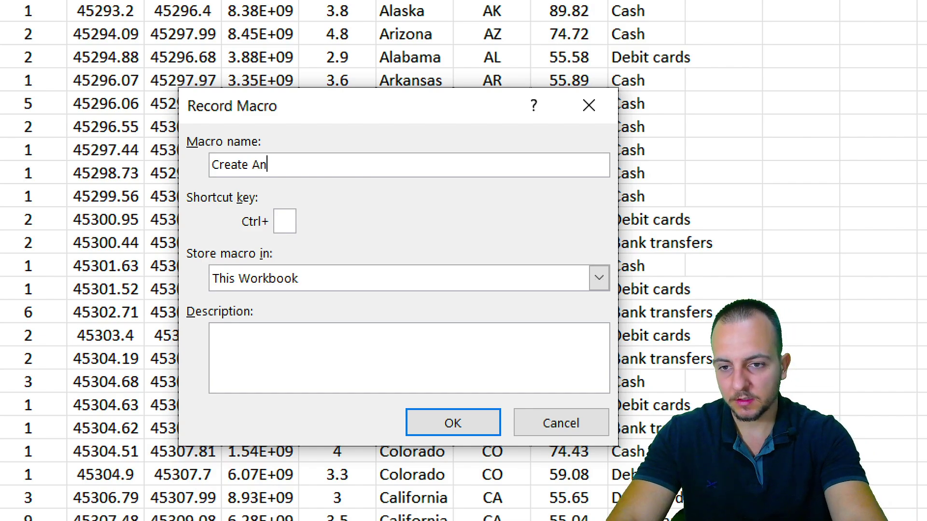
text(alyses)
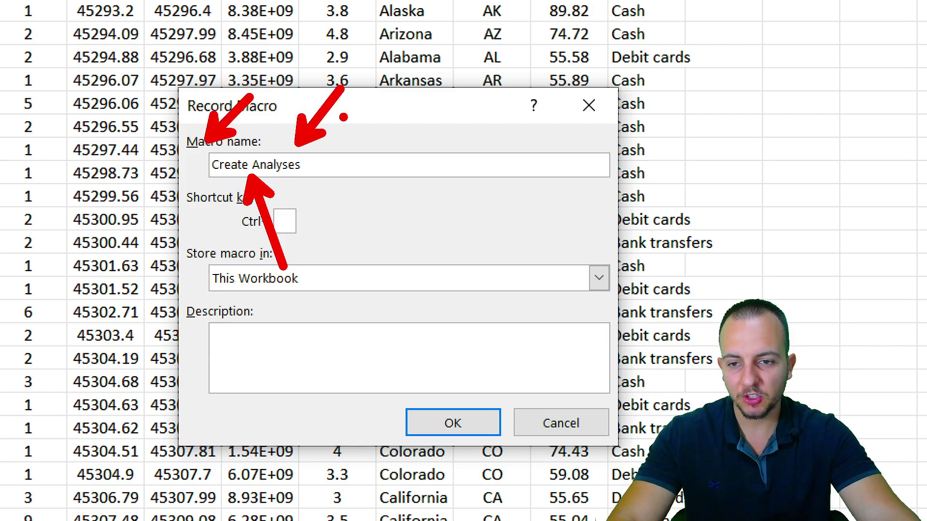
click(449, 430)
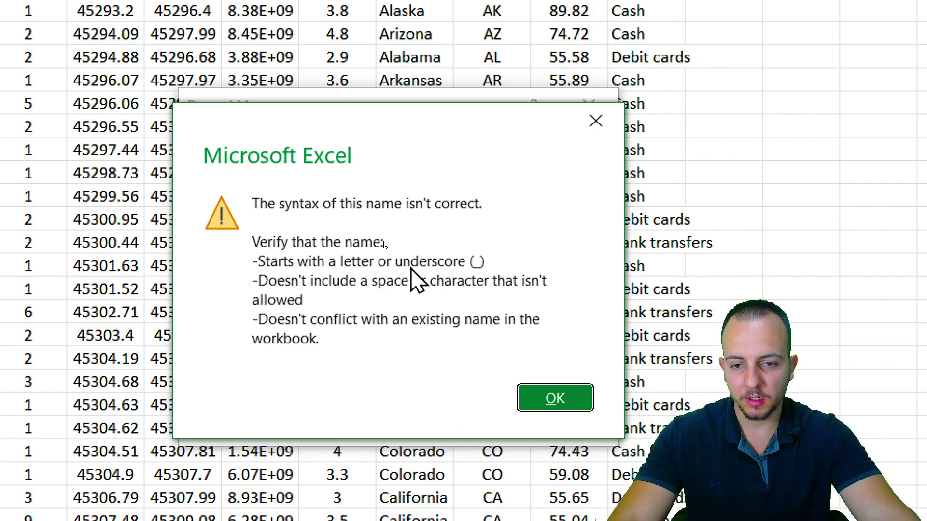
click(608, 129)
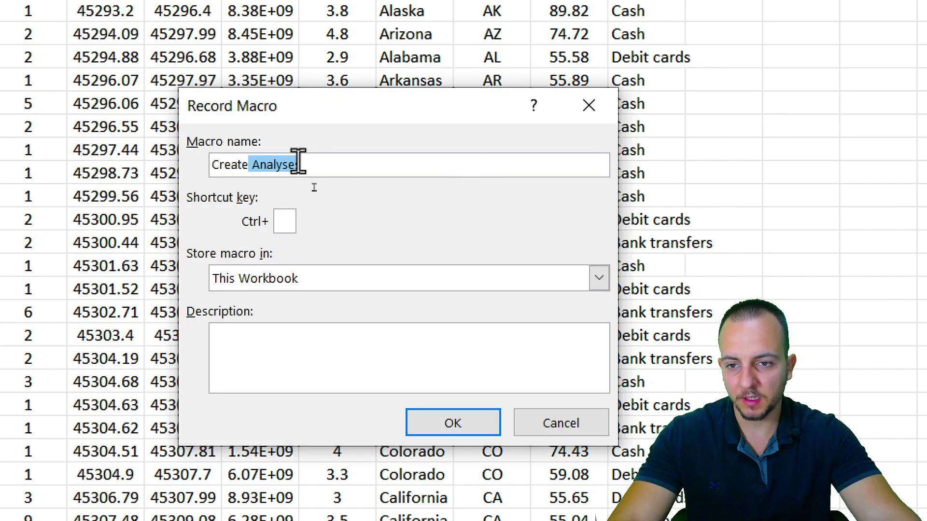
Correct the macro name to Create_Analyses, with an underscore instead of the space, and start the recording.
click(252, 165)
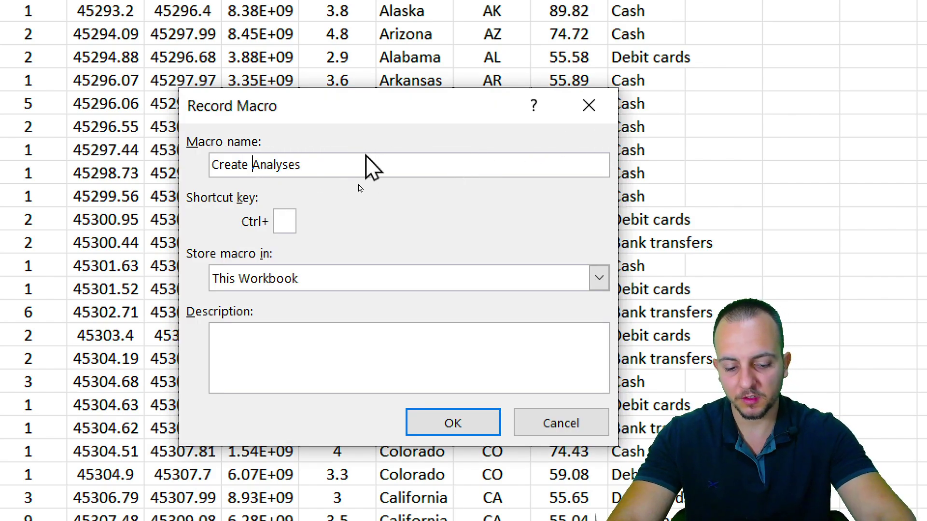
key(BackSpace)
text(_)
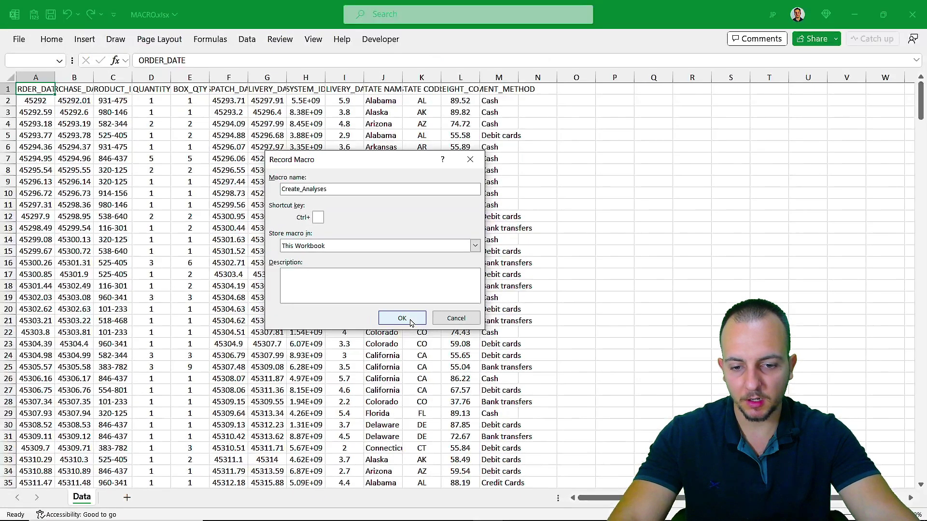
click(466, 426)
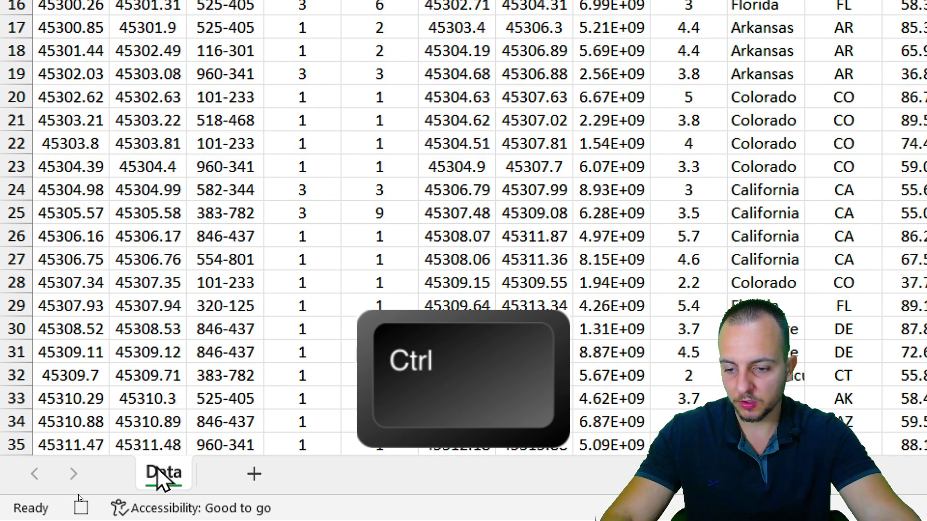
Duplicate the Data worksheet, placing the copy directly after it, and rename the copy as Analyses.
drag(172, 470, 281, 468)
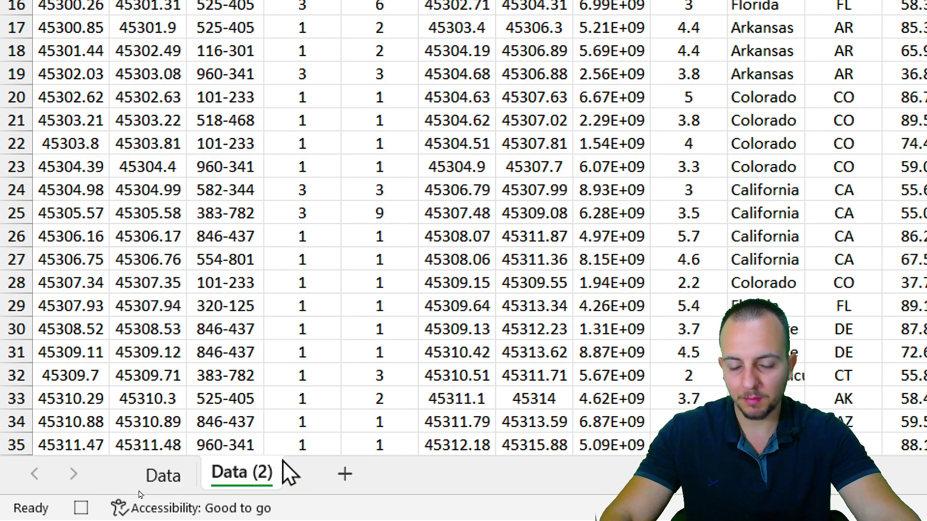
double_click(236, 476)
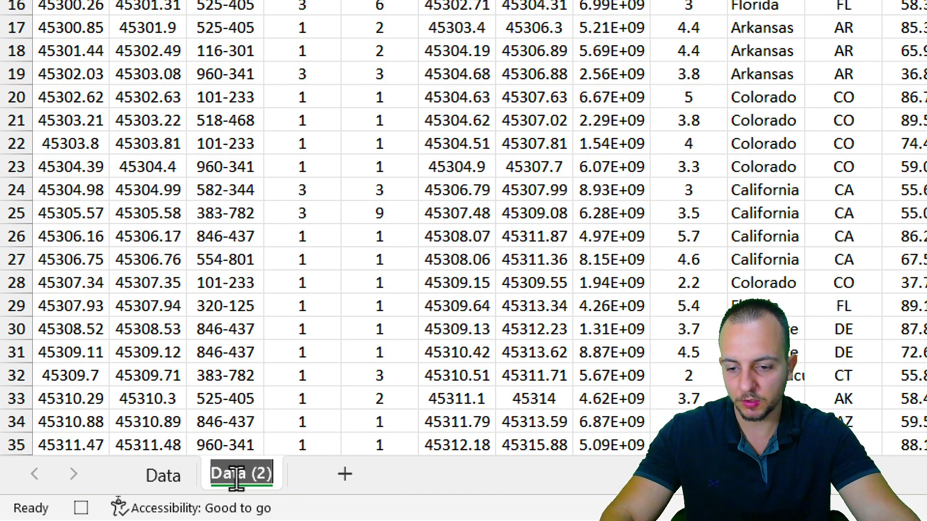
text(Analyses)
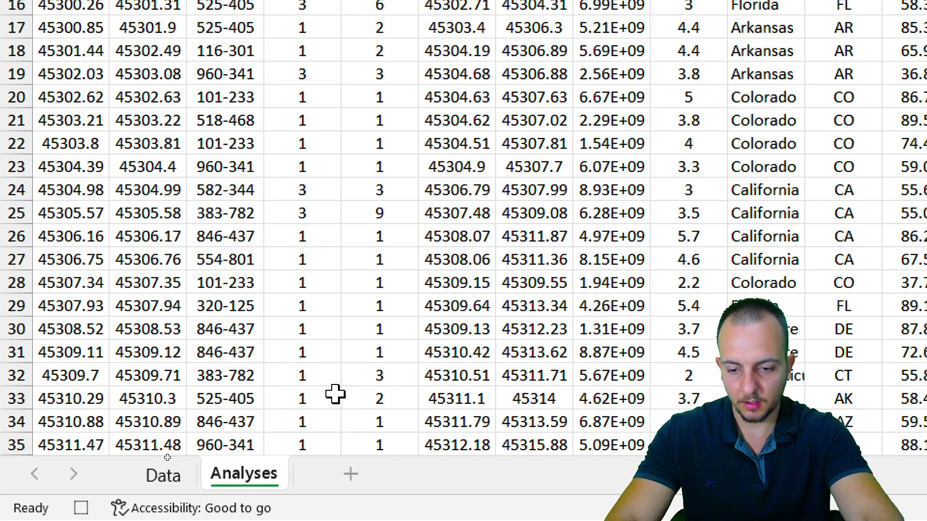
key(Return)
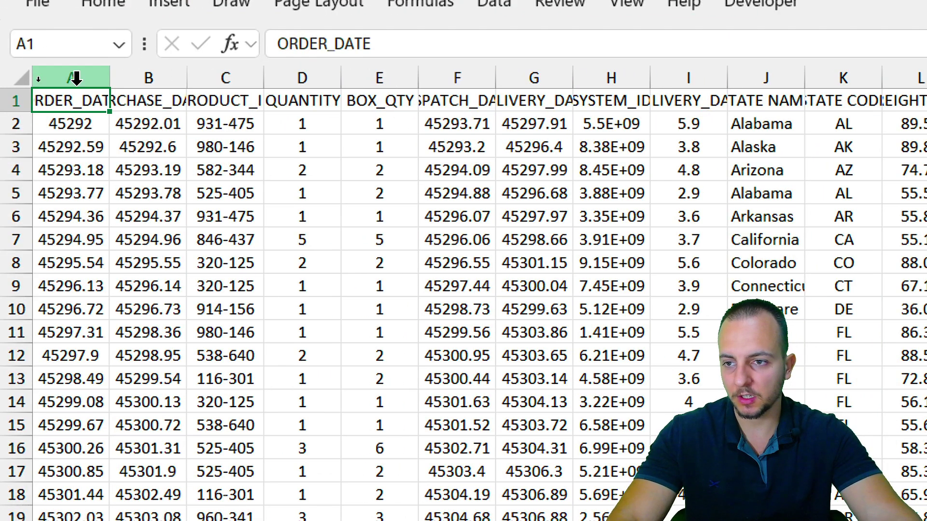
Delete columns A through I of the Analyses sheet, so that the data starts with STATE NAME.
drag(75, 78, 695, 97)
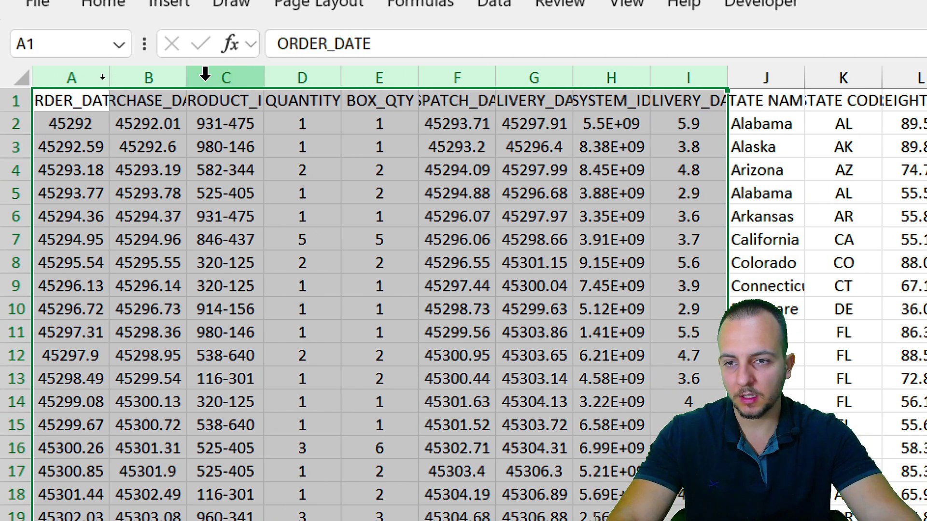
right_click(230, 73)
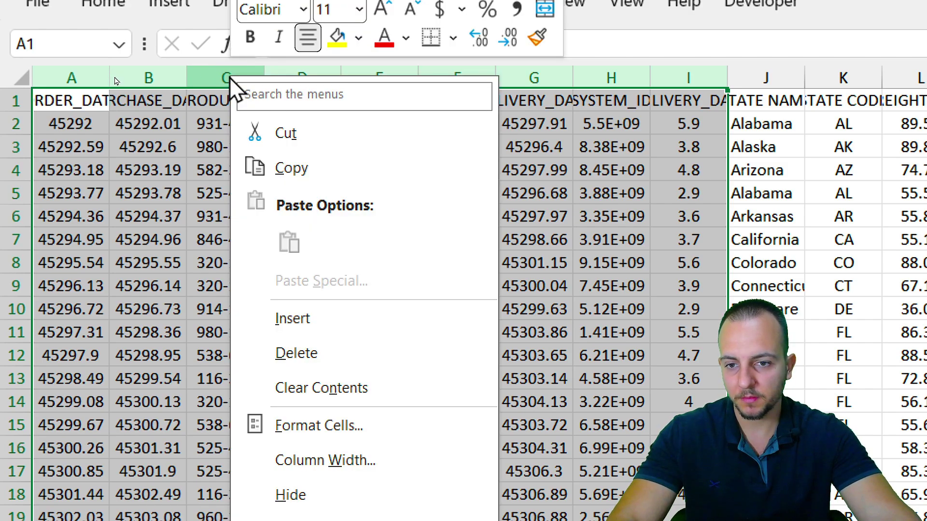
click(324, 353)
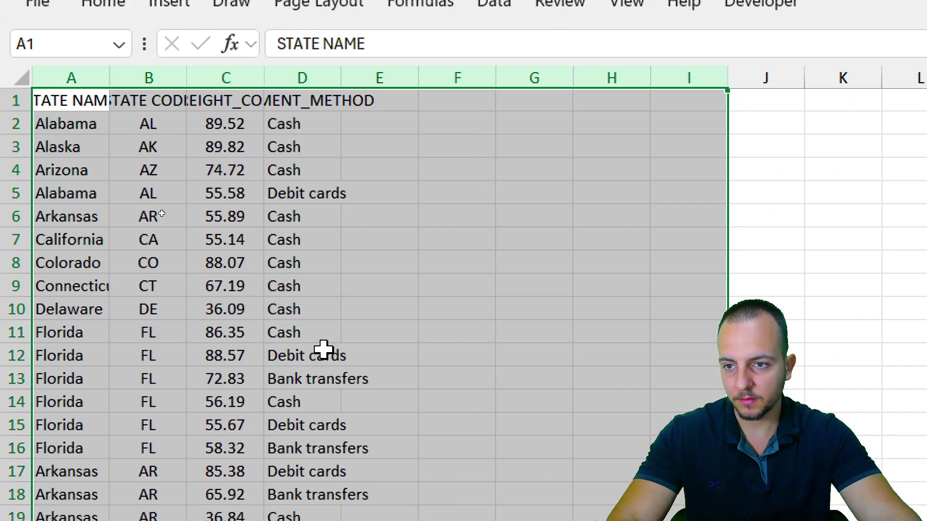
Delete the STATE CODE and FREIGHT_COST columns, keeping only STATE NAME and PAYMENT_METHOD on the Analyses sheet.
click(159, 76)
right_click(159, 76)
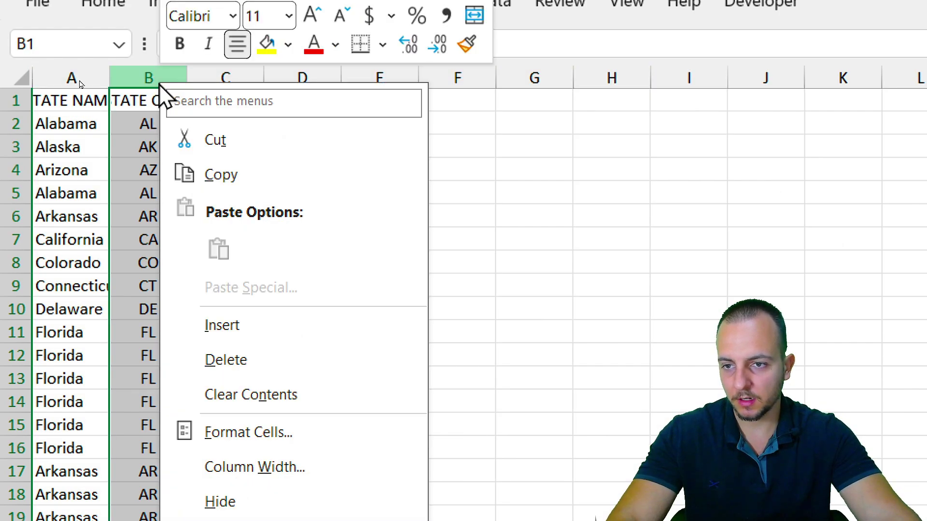
click(212, 357)
click(161, 75)
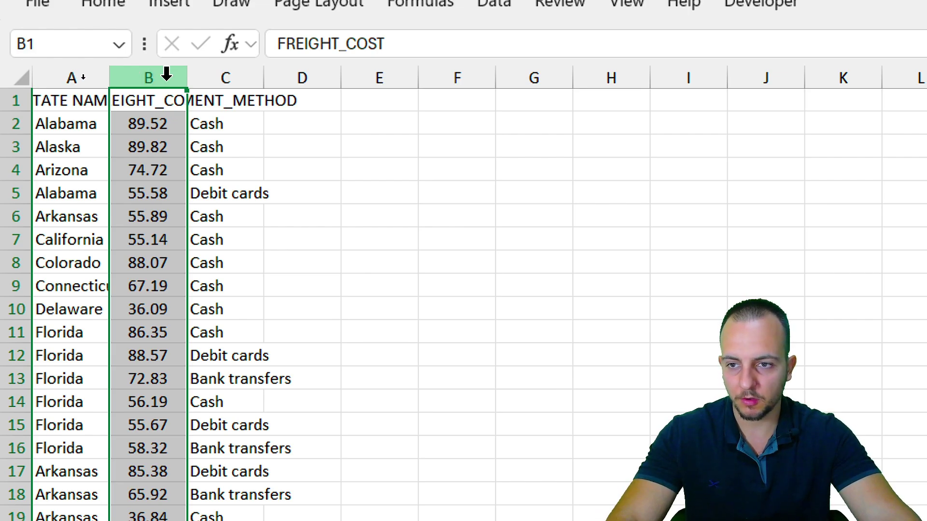
right_click(166, 74)
click(242, 356)
click(194, 248)
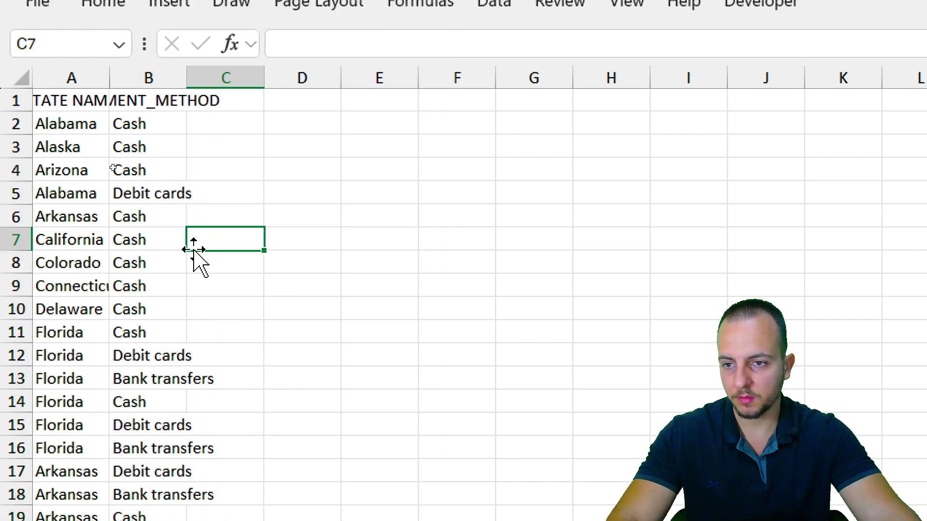
Insert two blank columns between the STATE NAME and PAYMENT_METHOD columns.
click(155, 77)
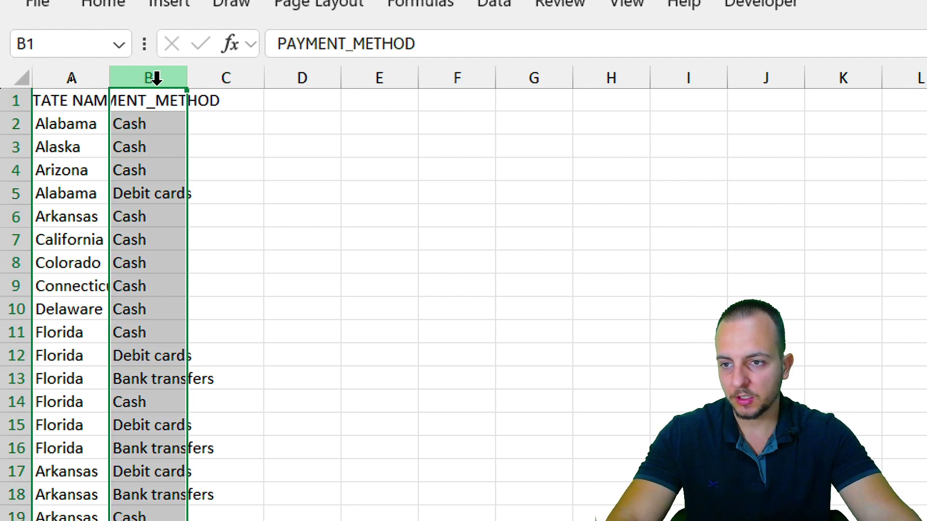
click(73, 77)
click(129, 77)
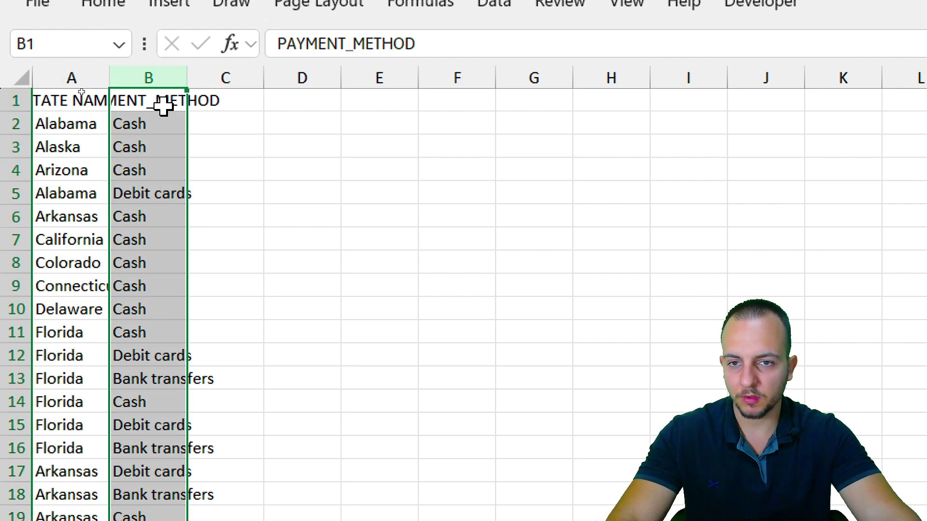
click(152, 70)
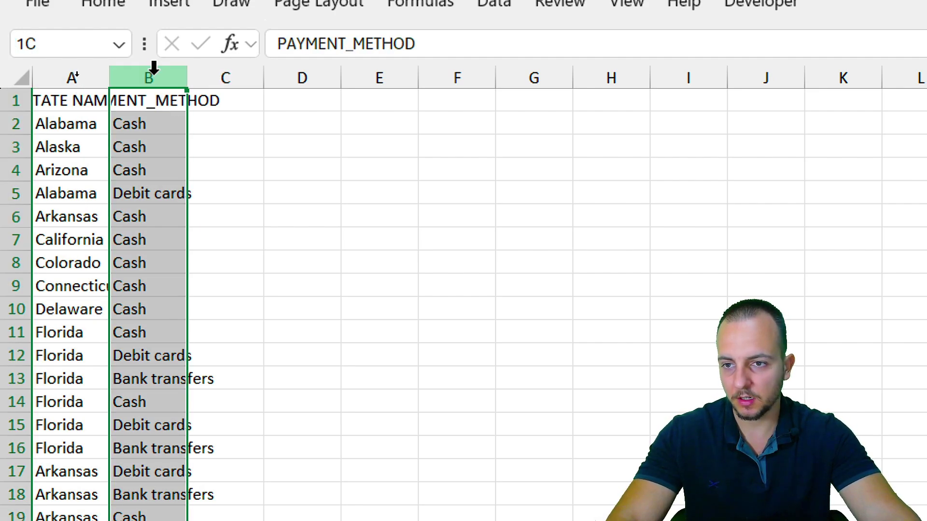
right_click(153, 68)
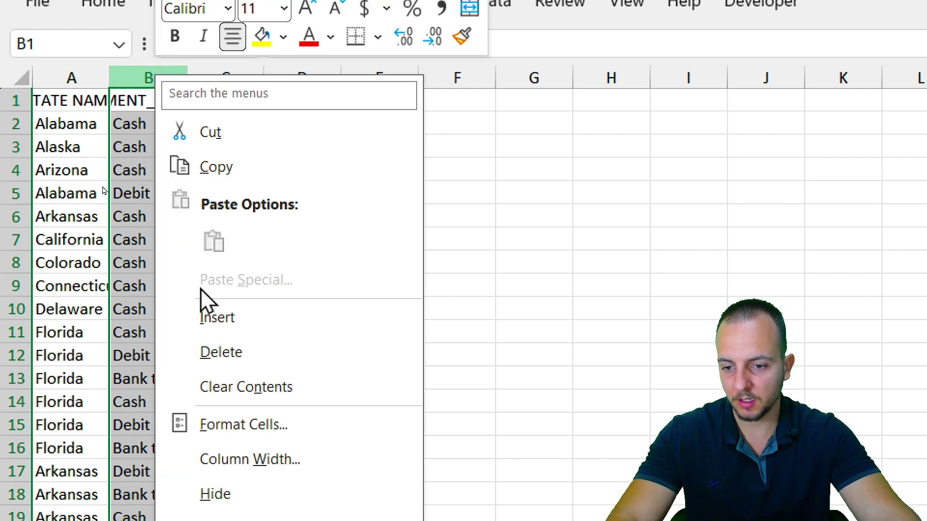
click(237, 318)
right_click(164, 95)
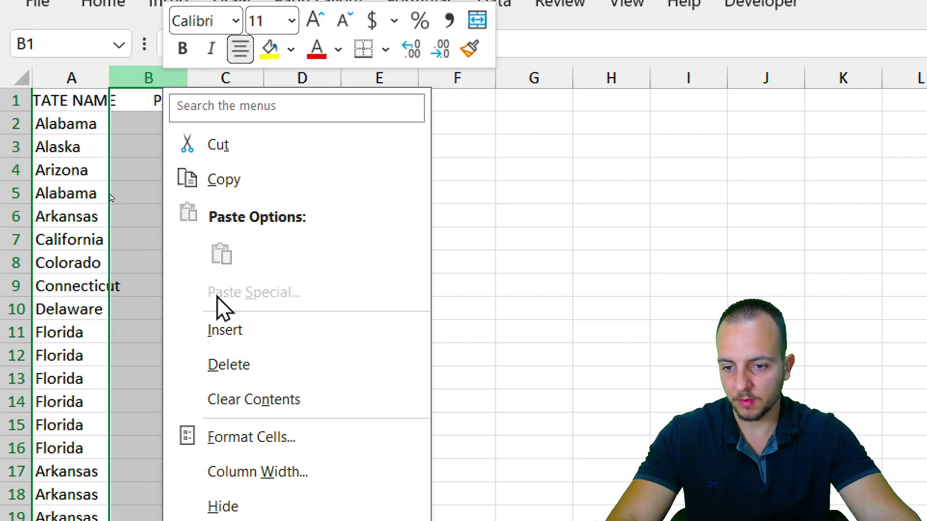
click(217, 330)
click(213, 338)
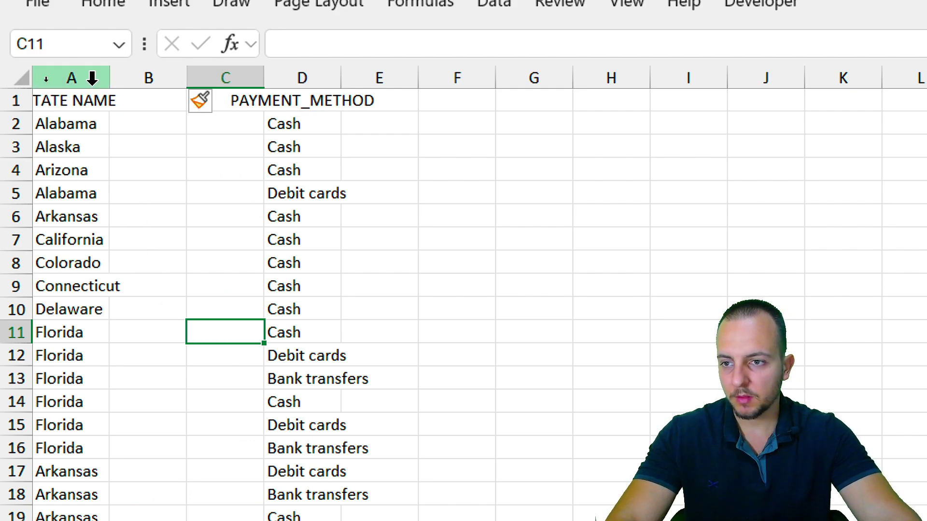
Widen columns A and B together, and columns D and E together, enough to fit the STATE NAME and PAYMENT_METHOD headers.
mouse_move(89, 76)
mouse_down()
mouse_move(120, 80)
mouse_move(84, 94)
mouse_move(123, 89)
mouse_move(90, 111)
mouse_up()
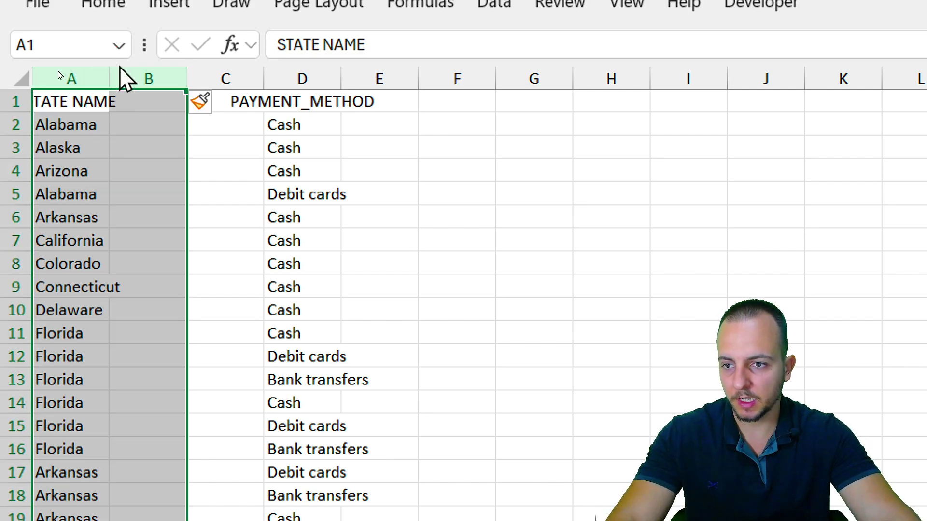
drag(110, 71, 182, 72)
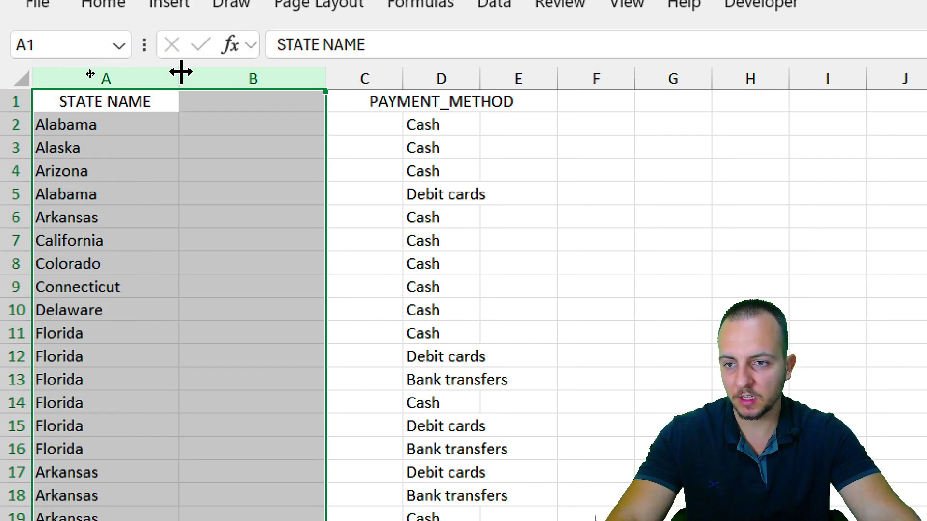
click(432, 72)
drag(431, 77, 565, 79)
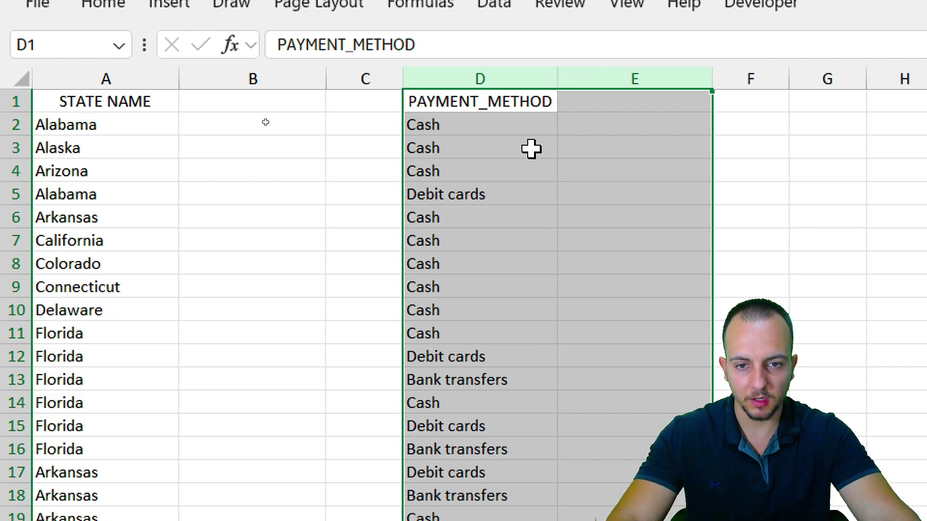
Remove the duplicate values from the STATE NAME column, treating the first row as a header.
click(78, 107)
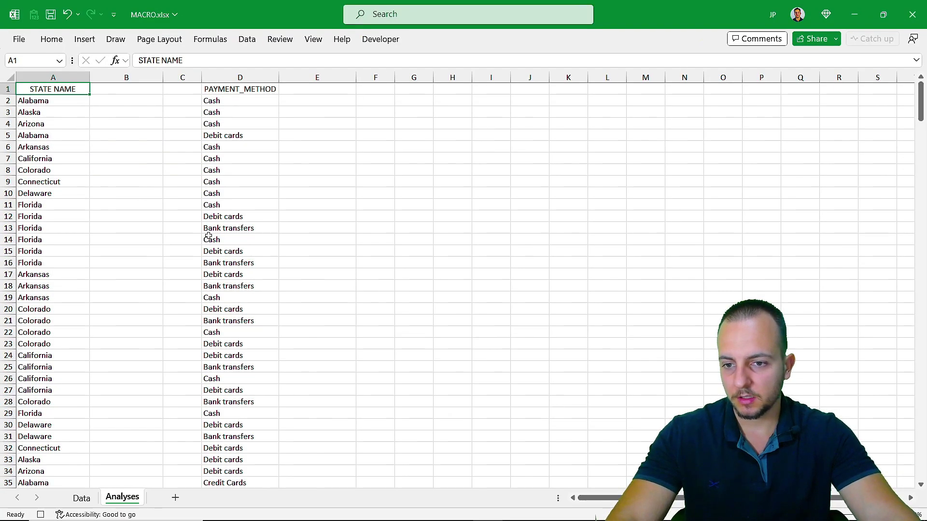
scroll(139, 241, down, 10)
scroll(139, 244, up, 10)
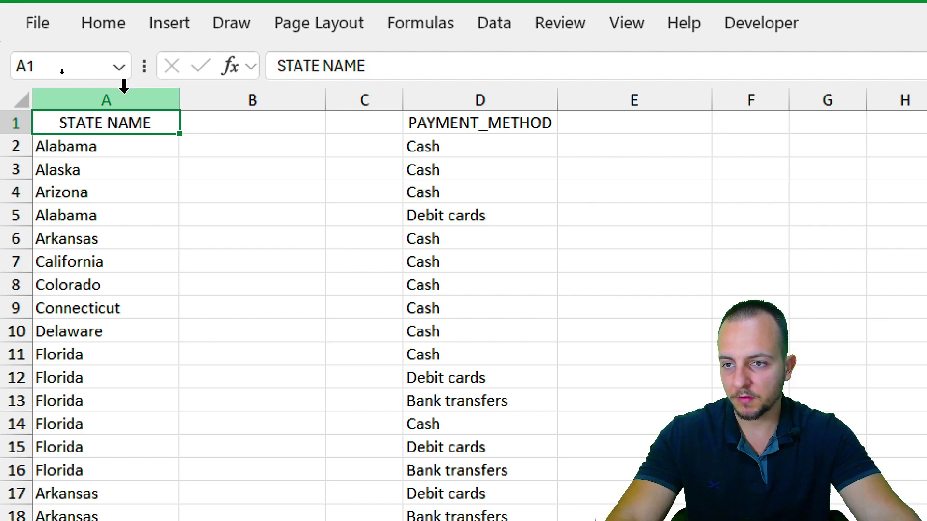
click(101, 97)
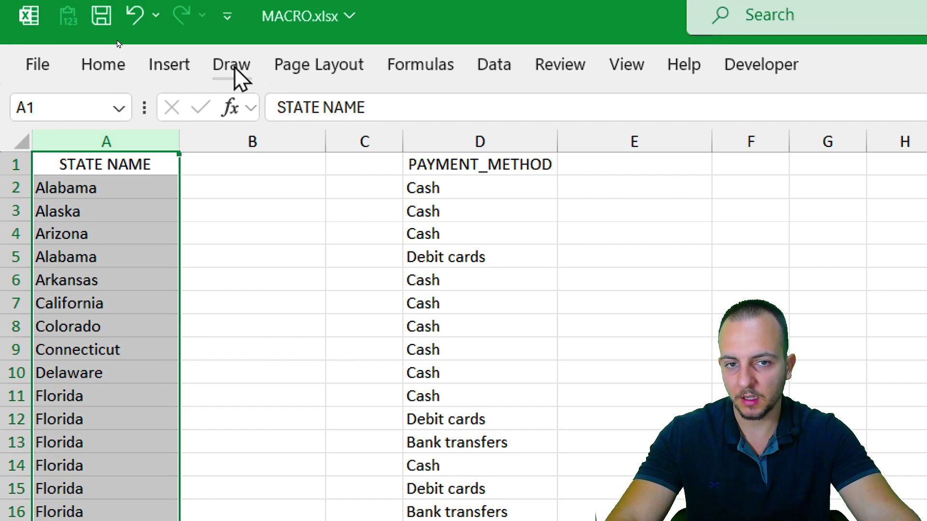
click(494, 25)
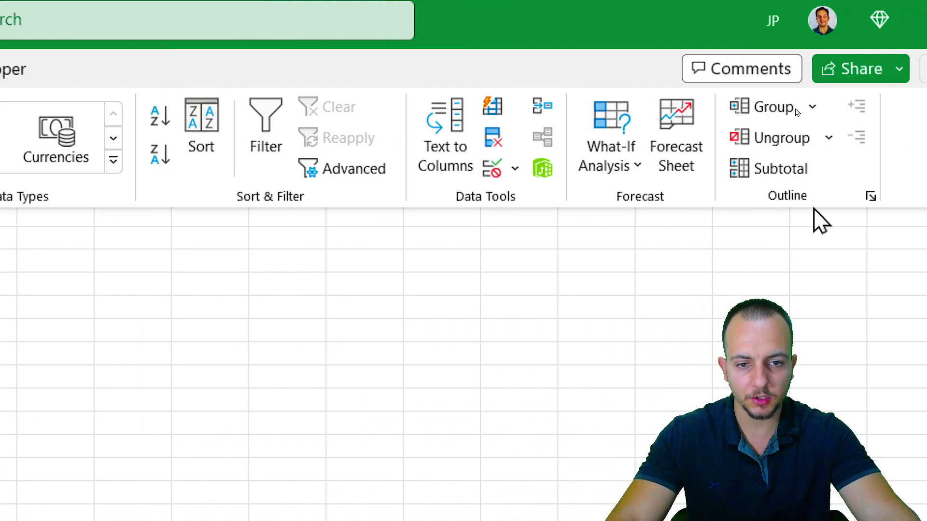
click(481, 139)
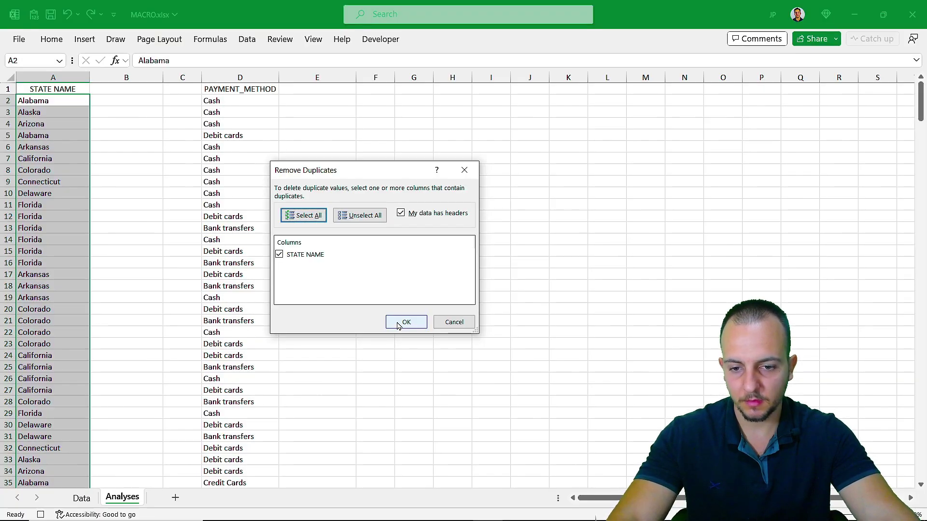
click(419, 457)
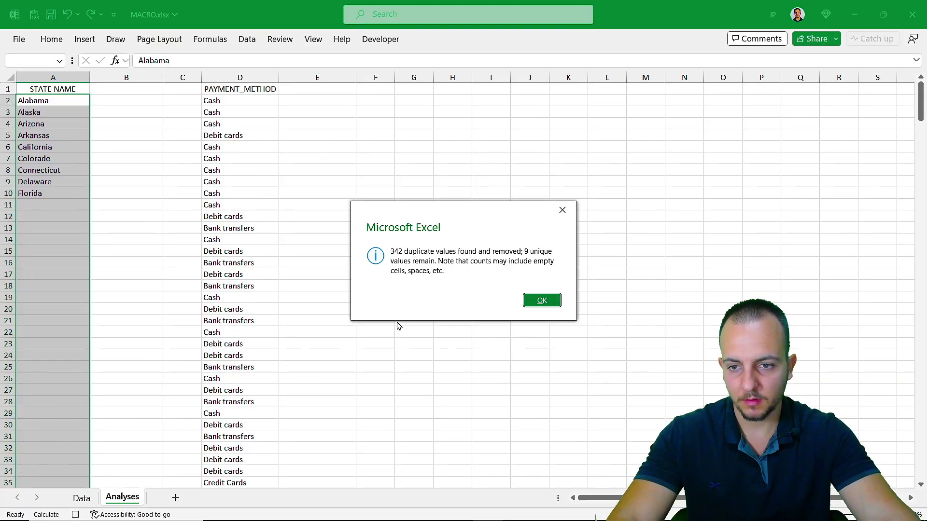
click(541, 301)
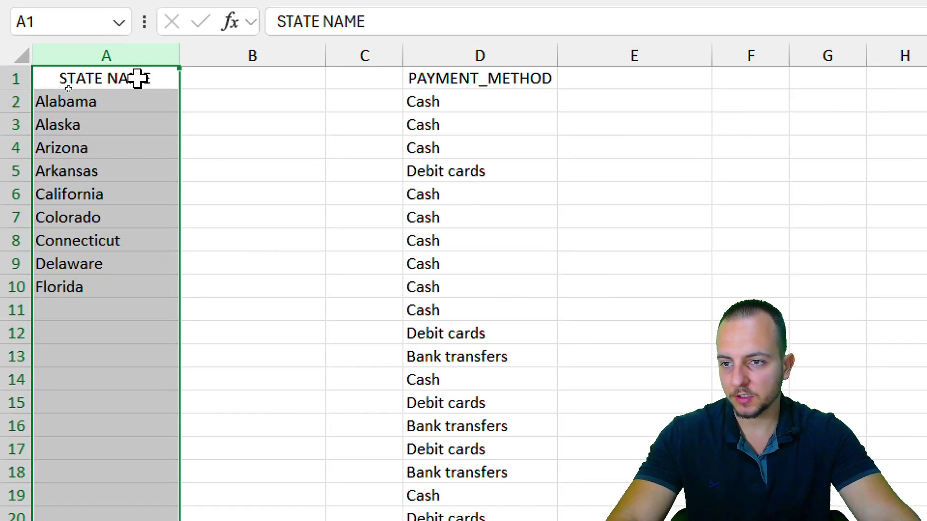
click(137, 78)
drag(138, 101, 135, 284)
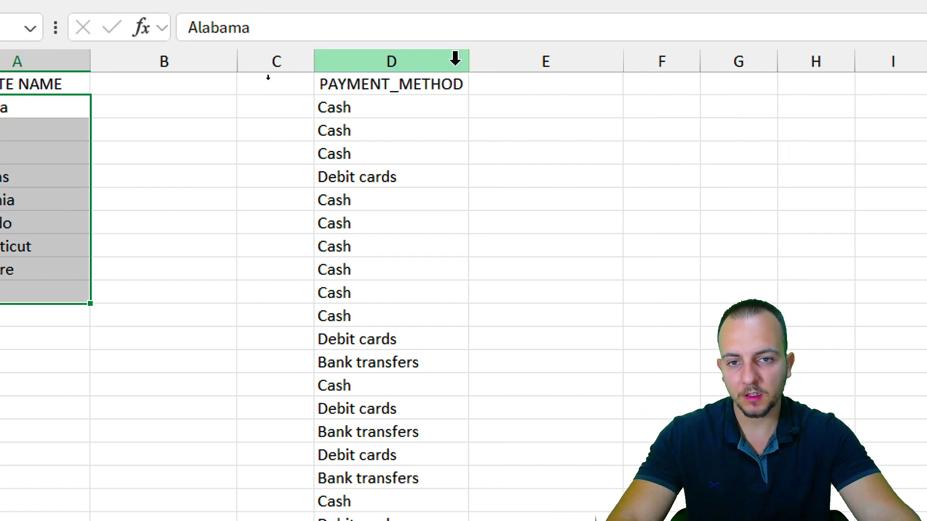
click(455, 58)
drag(414, 75, 396, 314)
drag(288, 136, 531, 130)
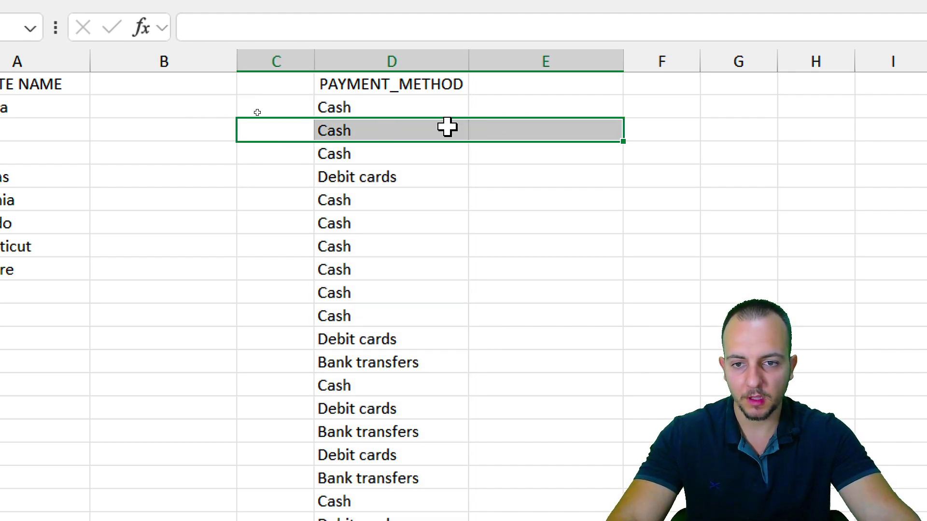
Remove the duplicate values from the PAYMENT_METHOD column, treating the first row as a header.
click(412, 52)
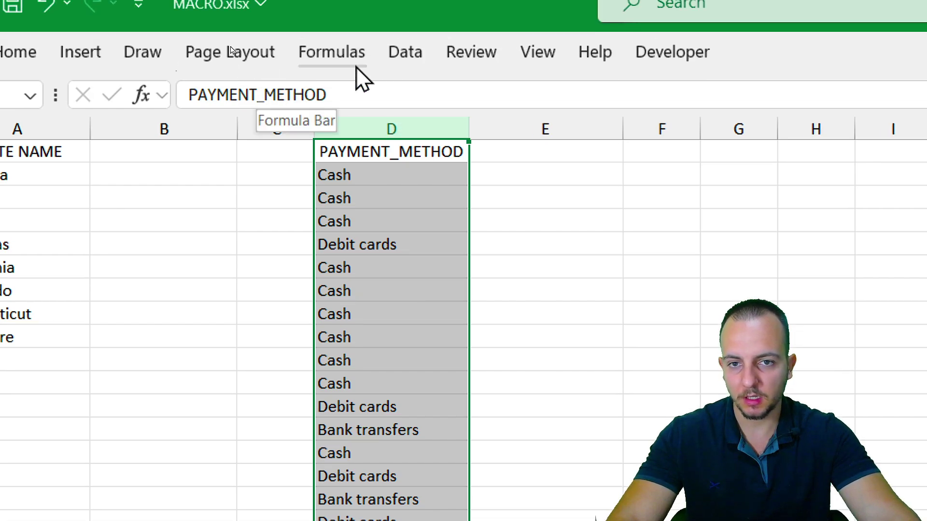
click(405, 52)
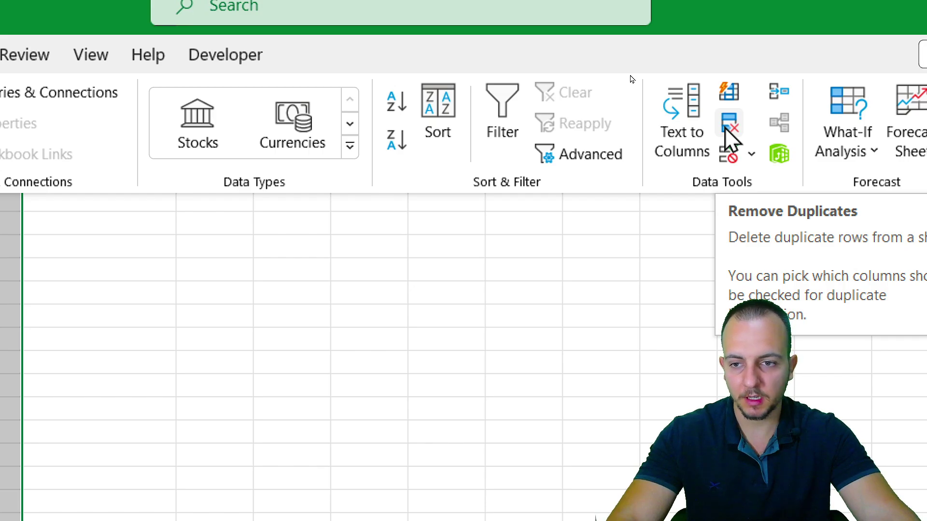
click(731, 137)
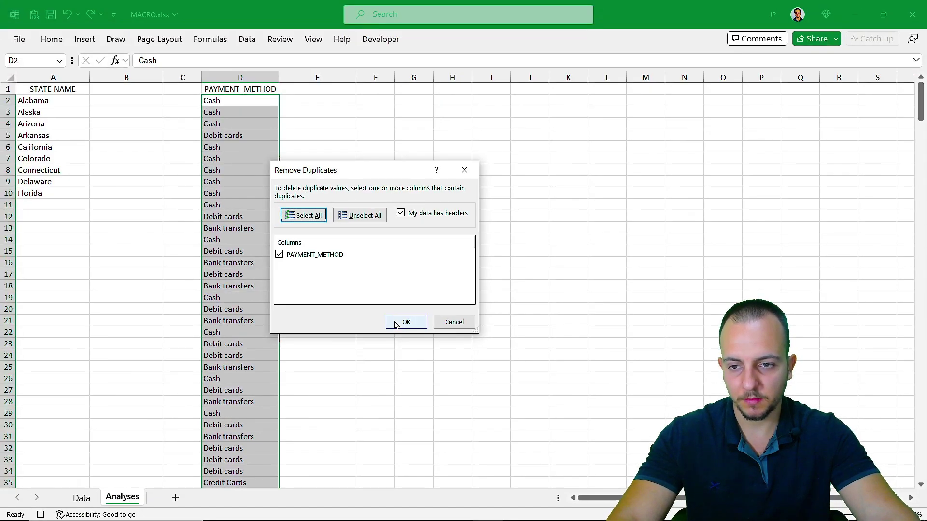
click(405, 323)
click(541, 300)
click(227, 147)
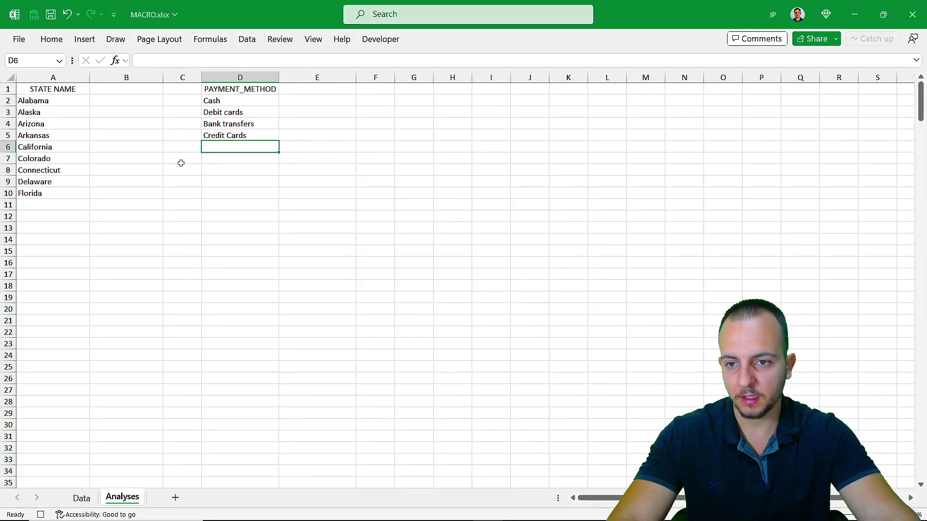
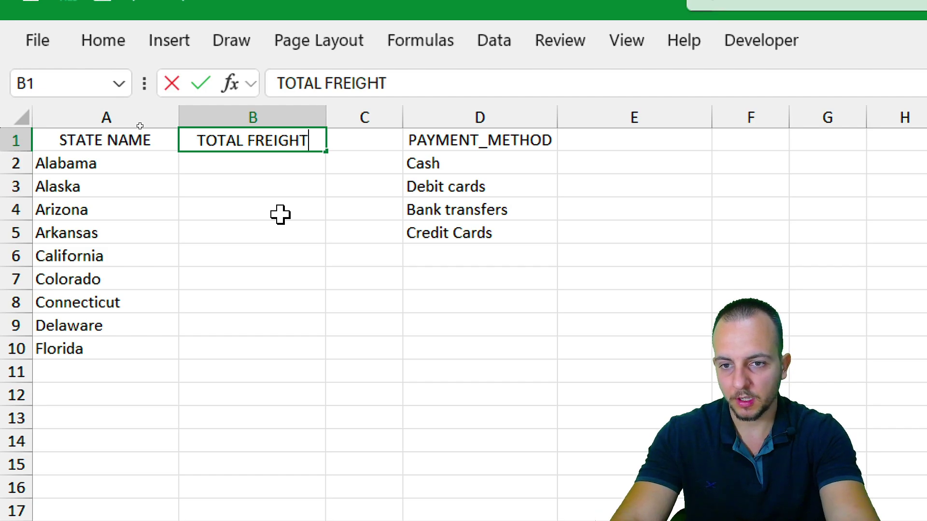
Add a TOTAL FREIGHT header in B1 beside STATE NAME and another in E1 beside PAYMENT_METHOD.
key(Return)
click(515, 138)
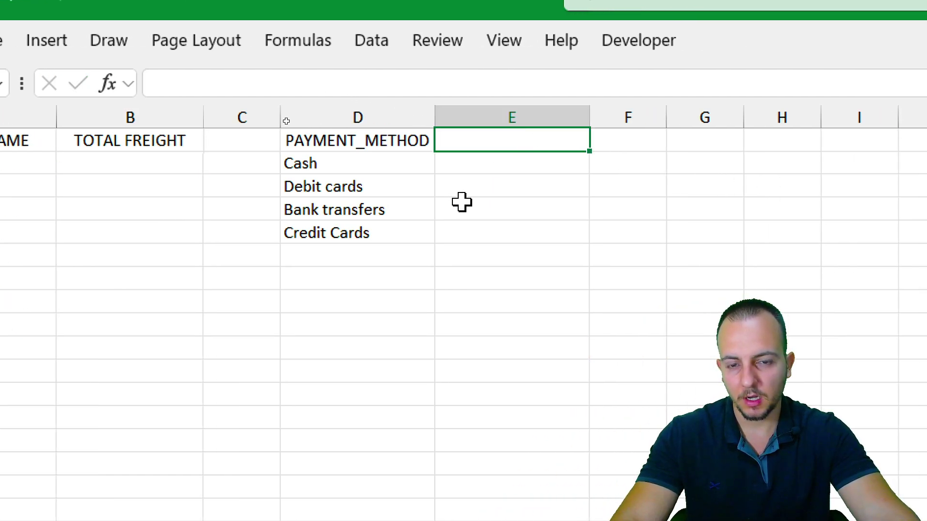
text(TOTAL FREIGHT)
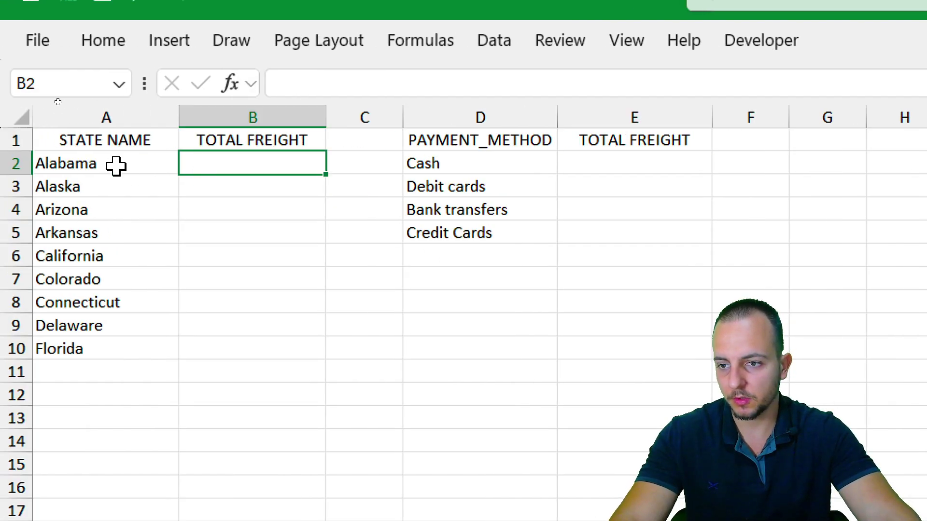
drag(131, 145, 195, 355)
click(227, 165)
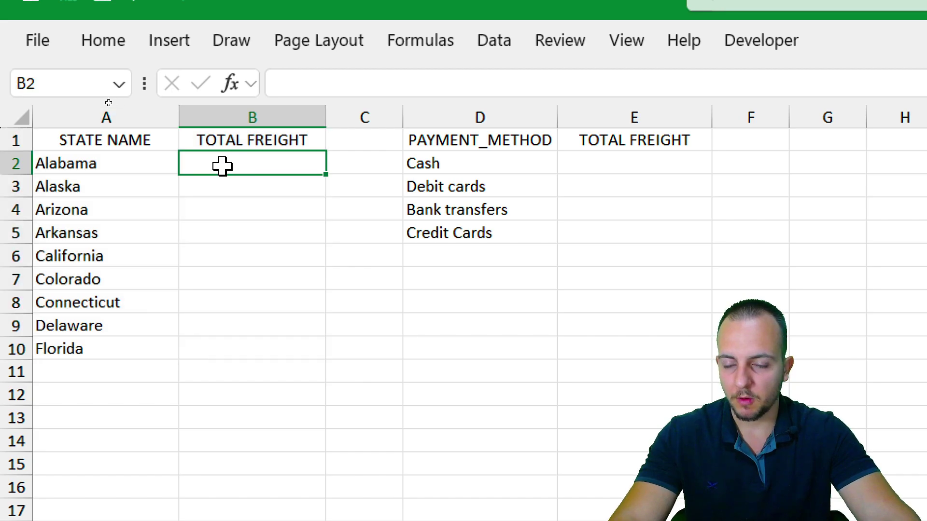
drag(147, 169, 244, 164)
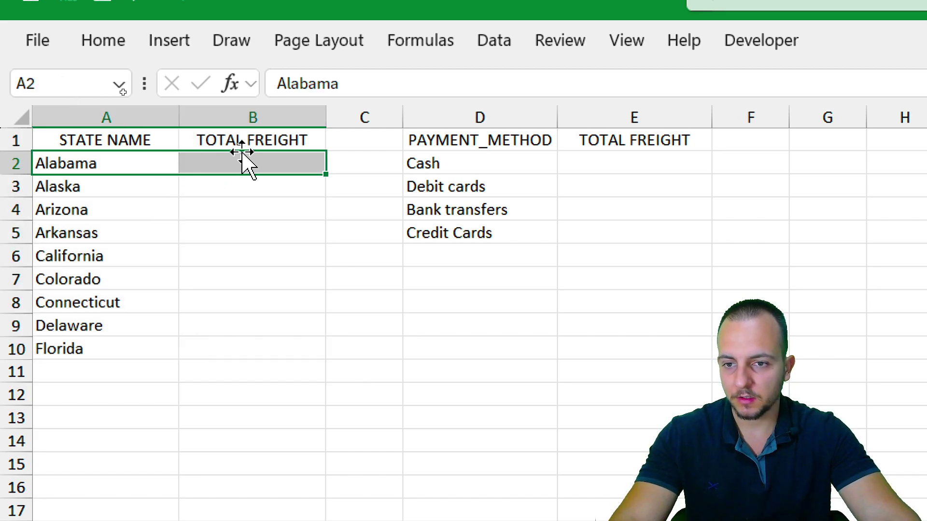
Enter =SUMIF(Data!J:J,Analyses!A2,Data!L:L) in B2 of the Analyses sheet to total the freight cost for Alabama.
click(225, 169)
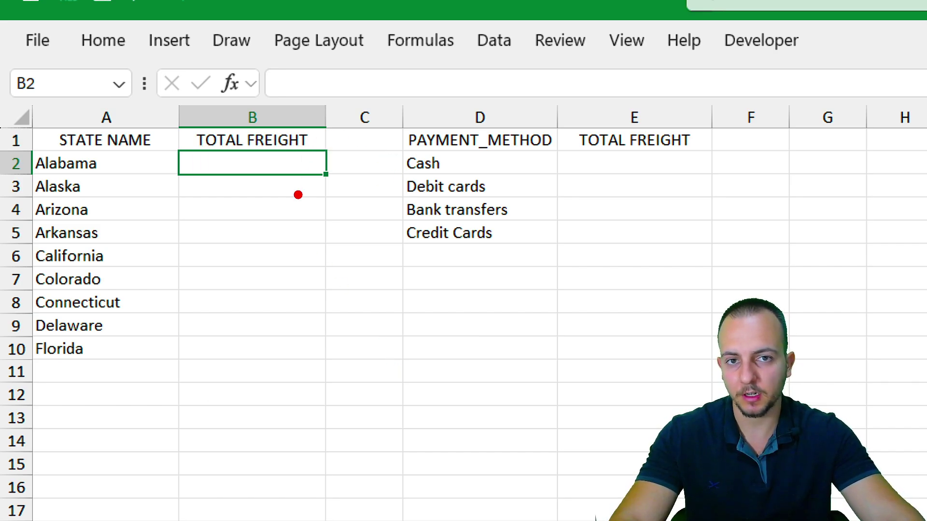
text(=sum)
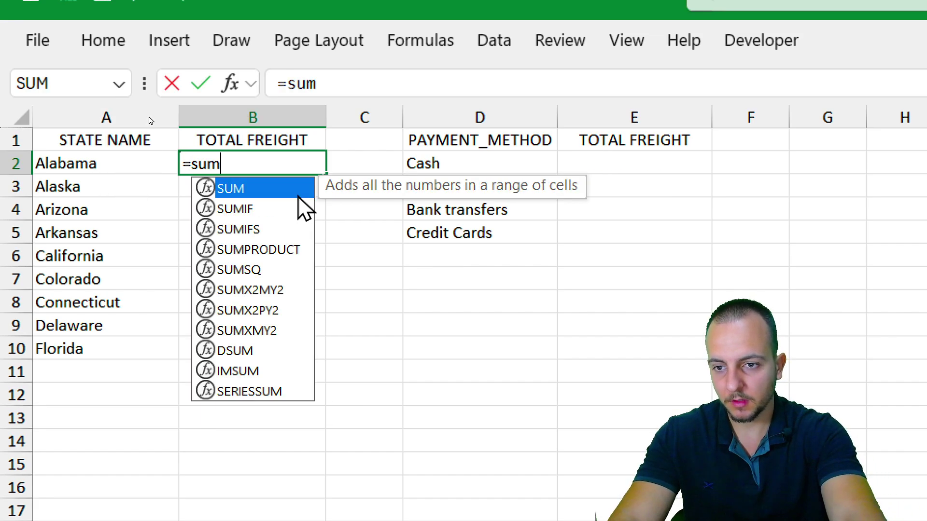
text(if)
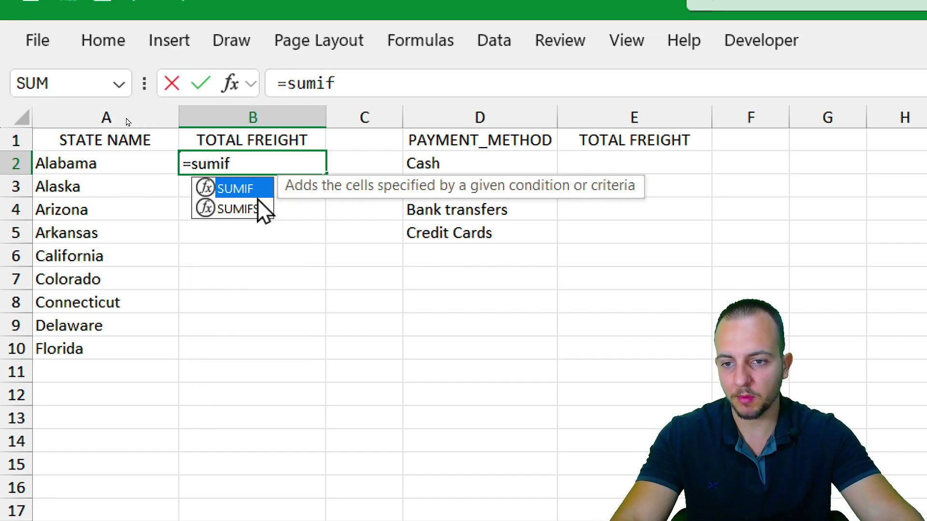
double_click(243, 191)
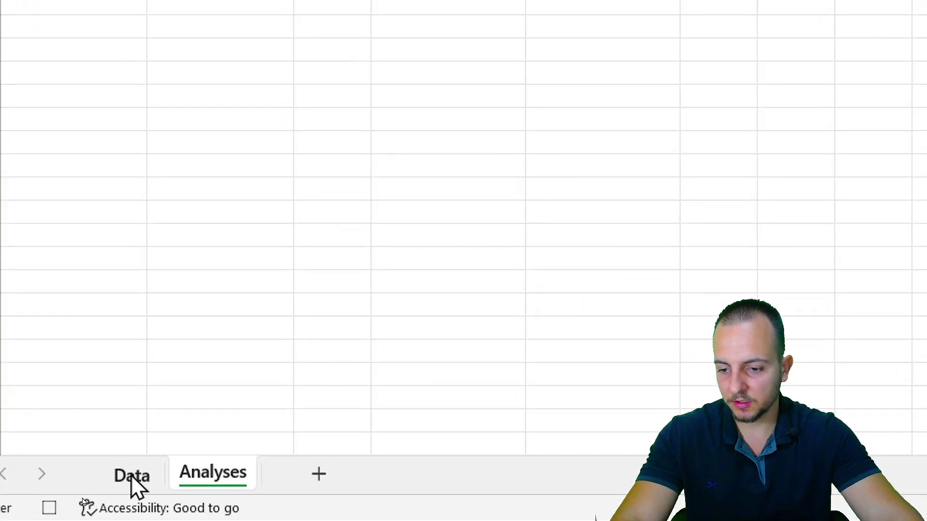
click(132, 474)
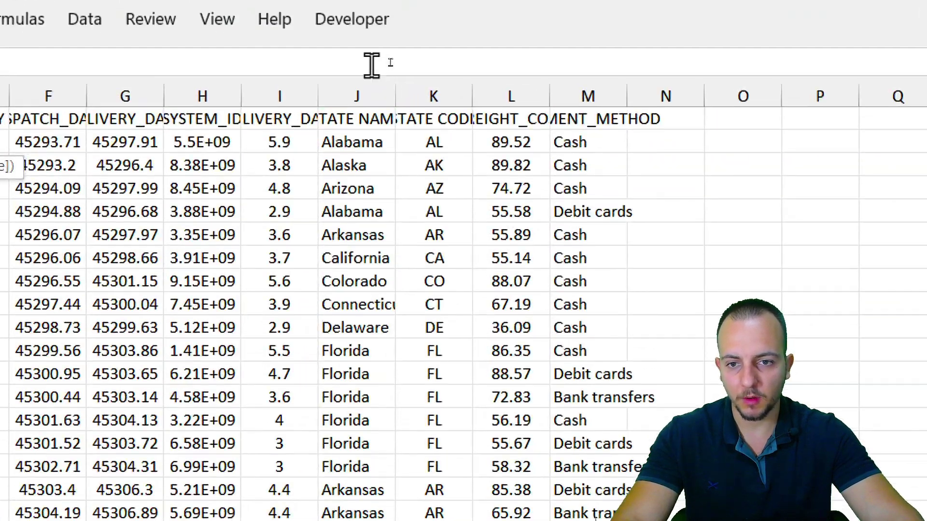
click(390, 74)
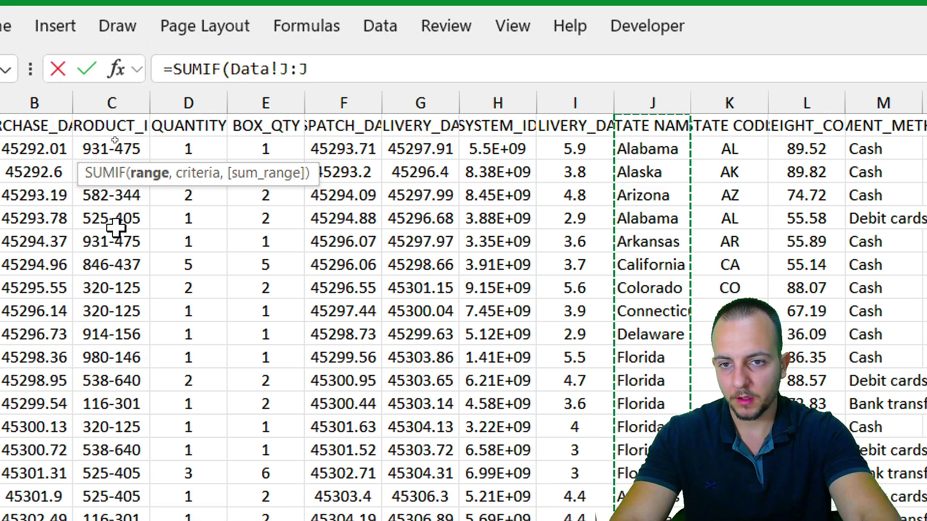
text(,)
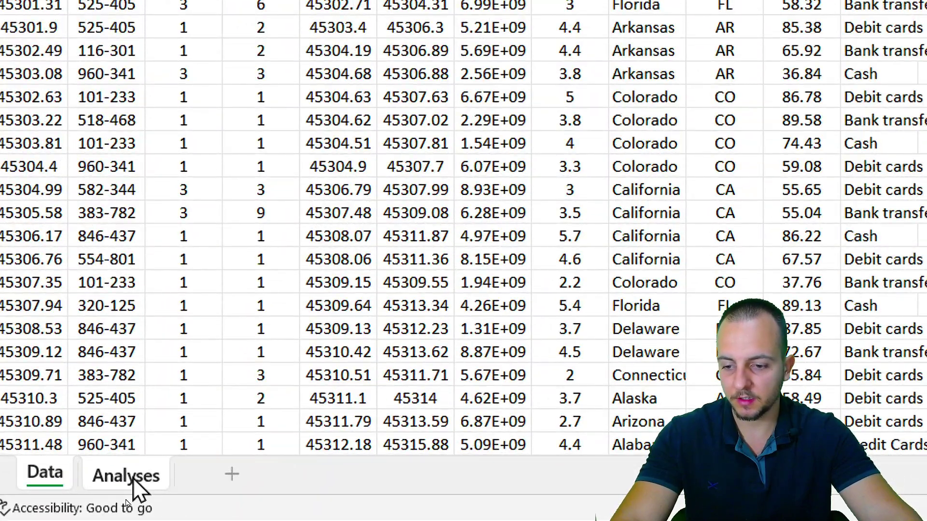
click(132, 477)
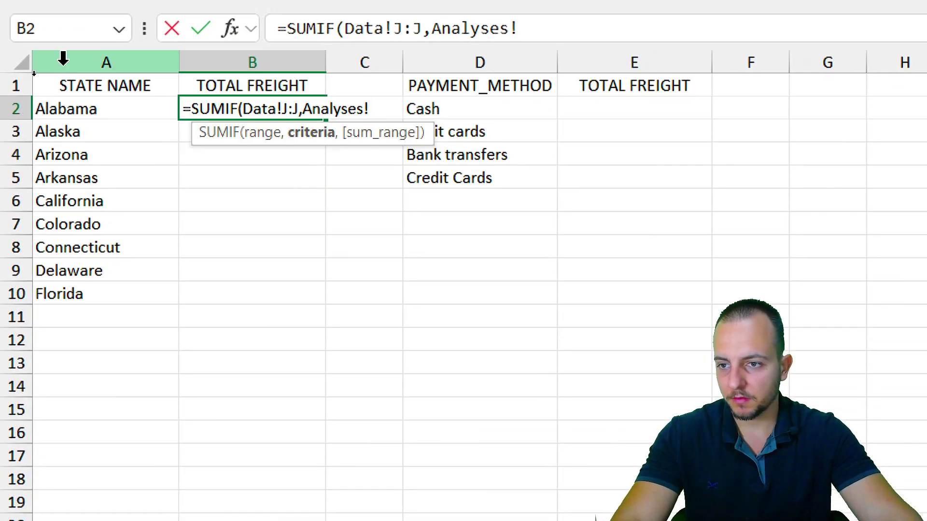
click(64, 98)
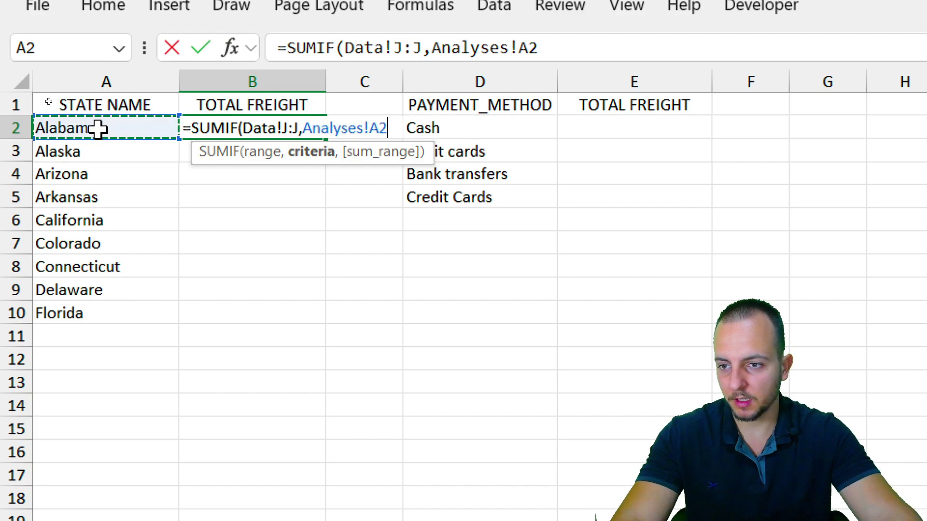
text(,)
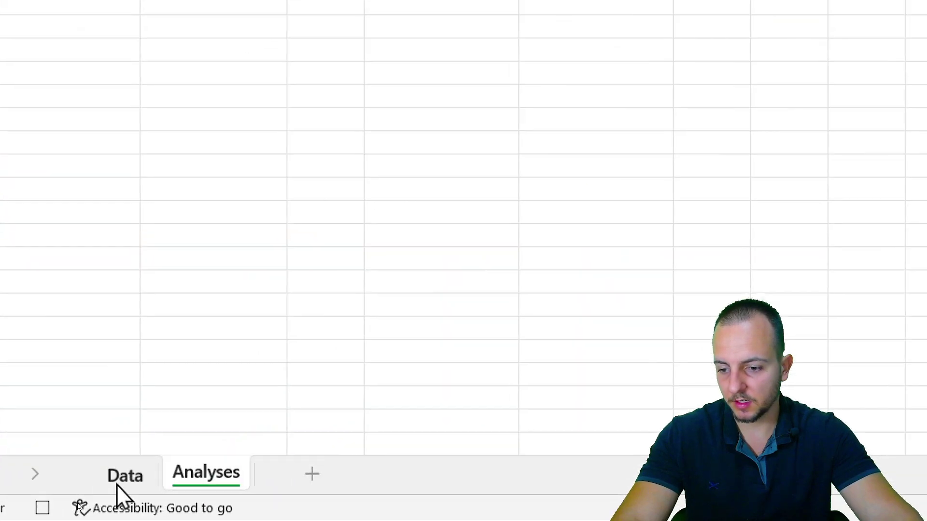
click(79, 501)
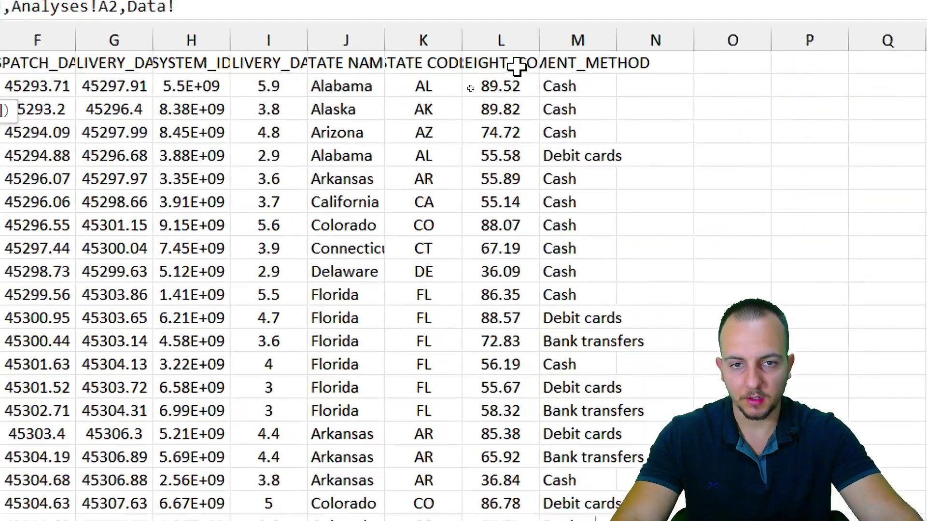
click(464, 71)
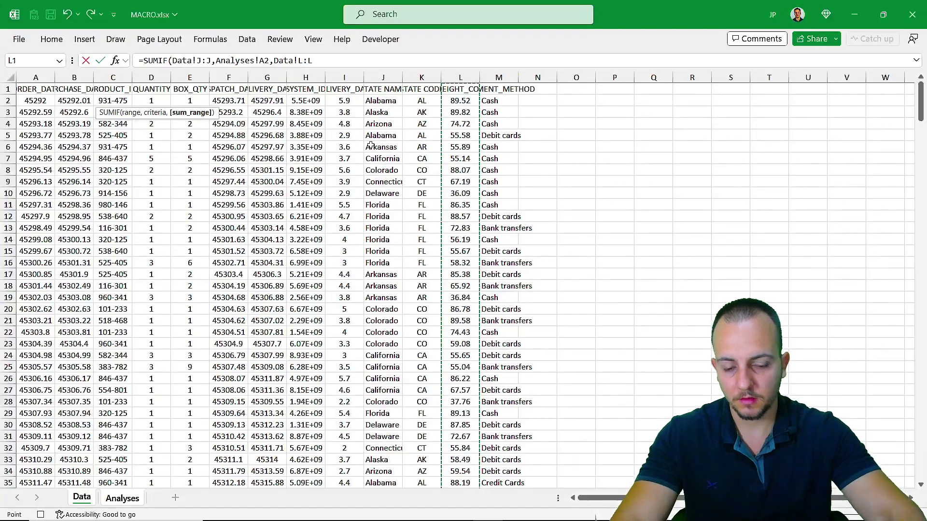
key(Return)
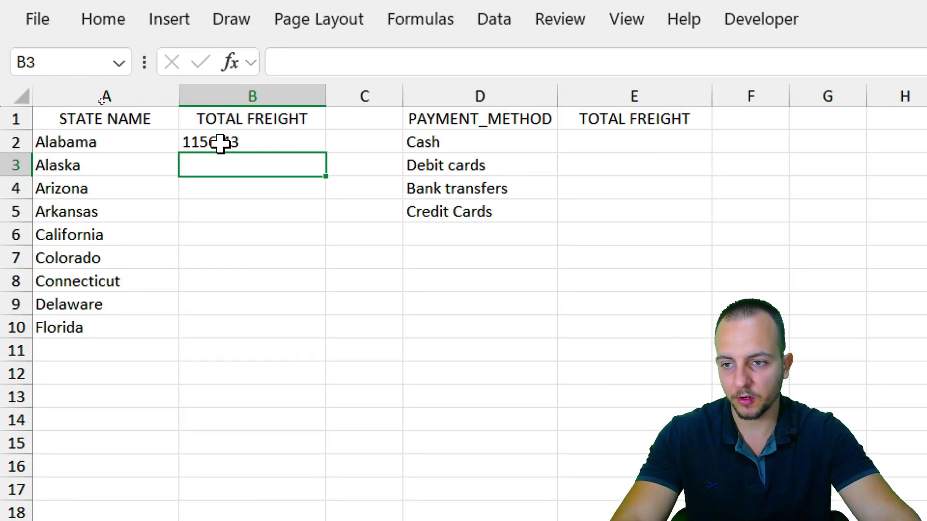
Fill the SUMIF formula from B2 down through B10 for all states and check the copied formula in the Connecticut row.
drag(143, 144, 302, 146)
click(302, 146)
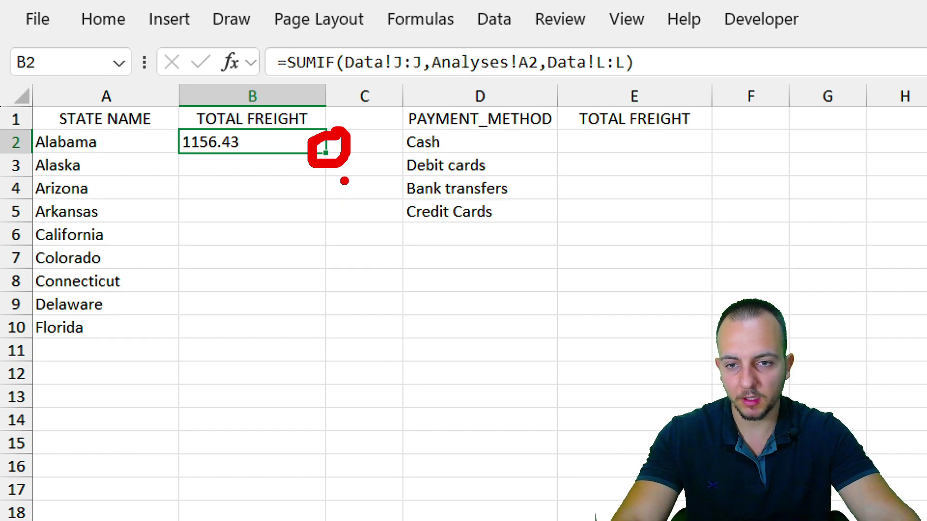
key(Escape)
double_click(328, 151)
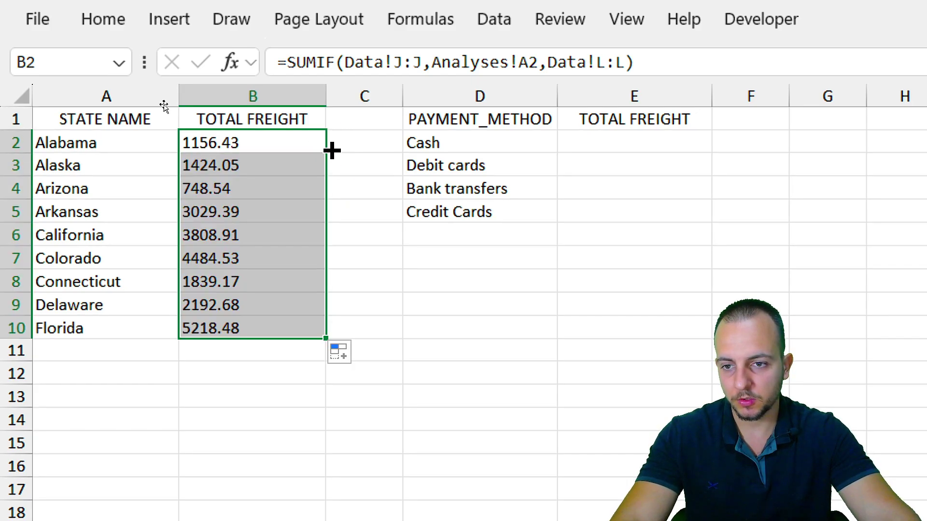
click(250, 183)
click(238, 263)
click(229, 282)
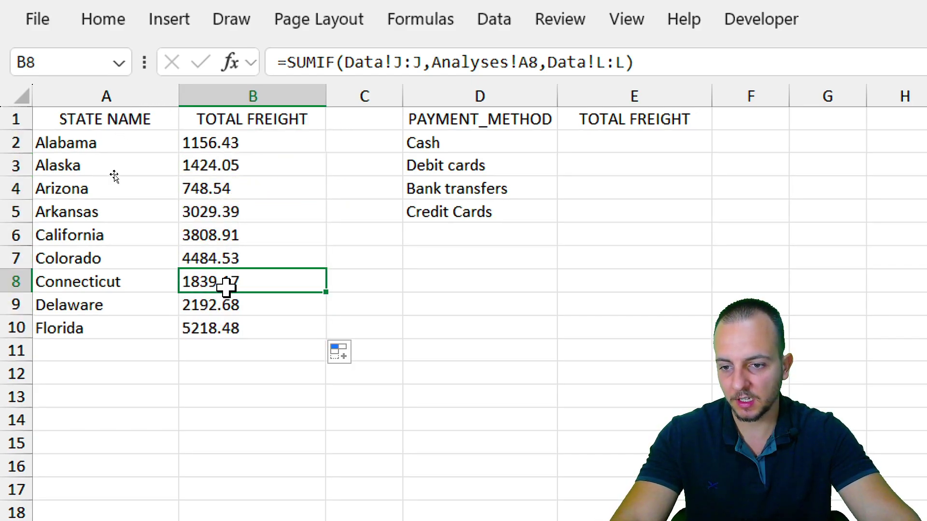
double_click(224, 284)
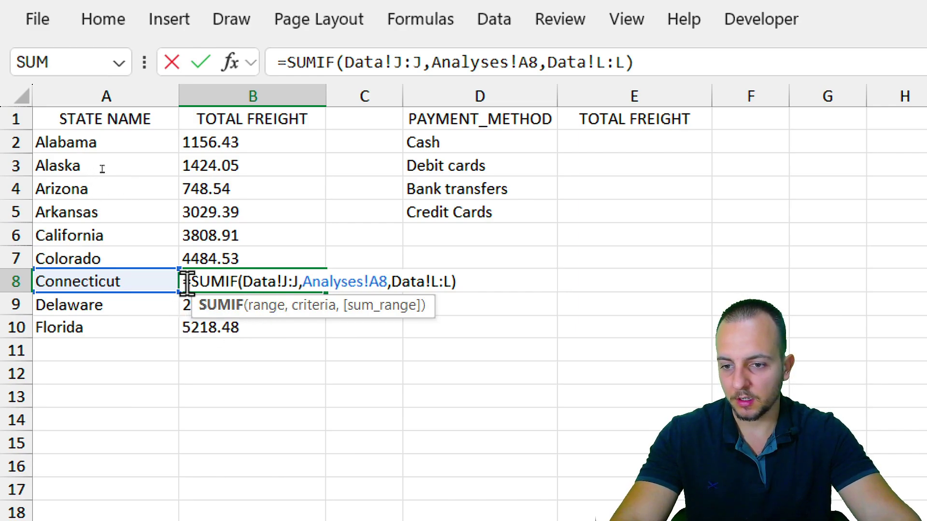
key(Escape)
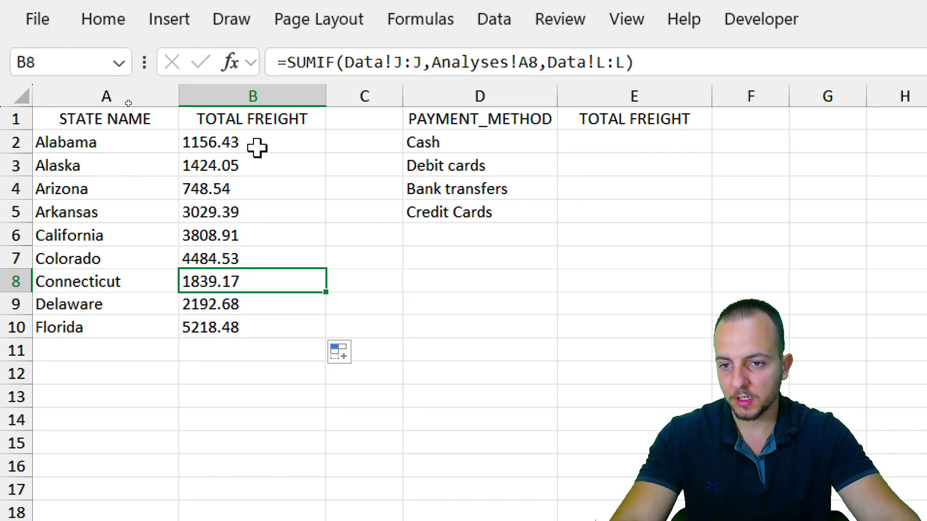
Apply the dollar accounting number format to the state freight totals in B2:B10.
drag(256, 145, 244, 325)
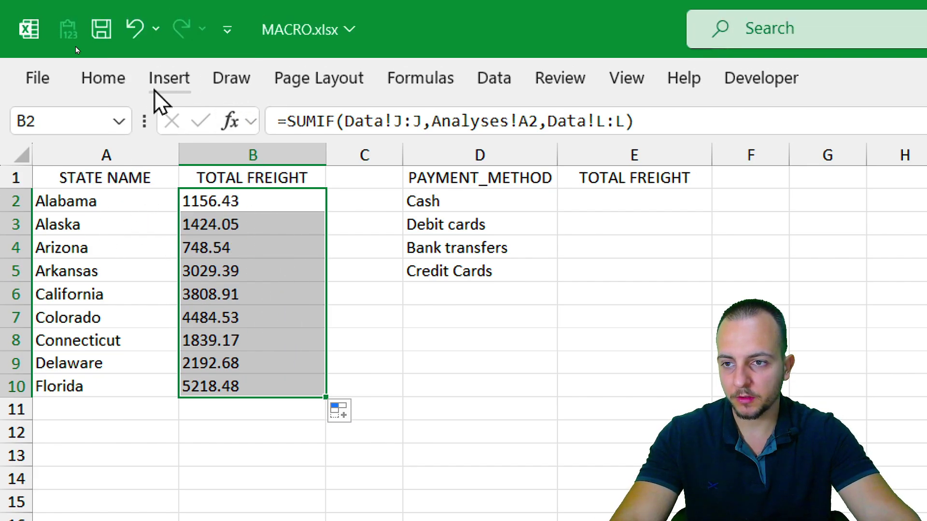
click(115, 19)
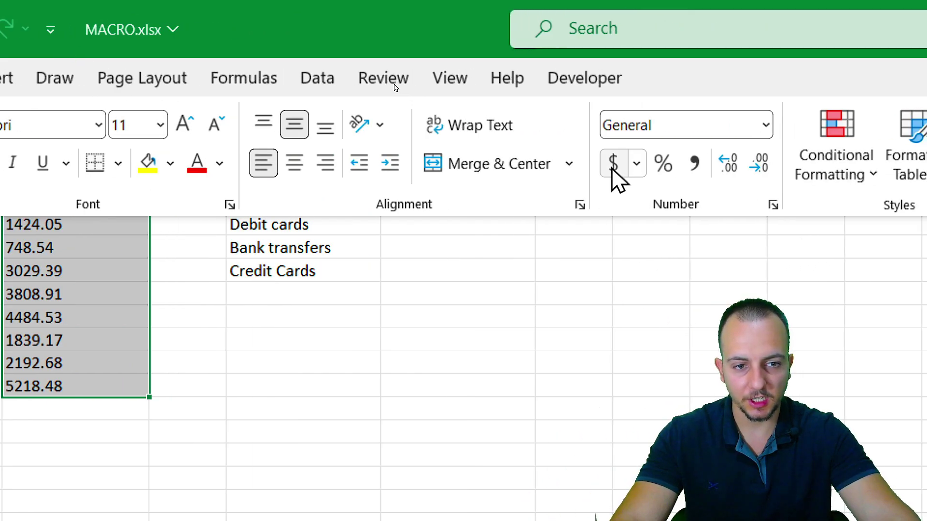
click(614, 169)
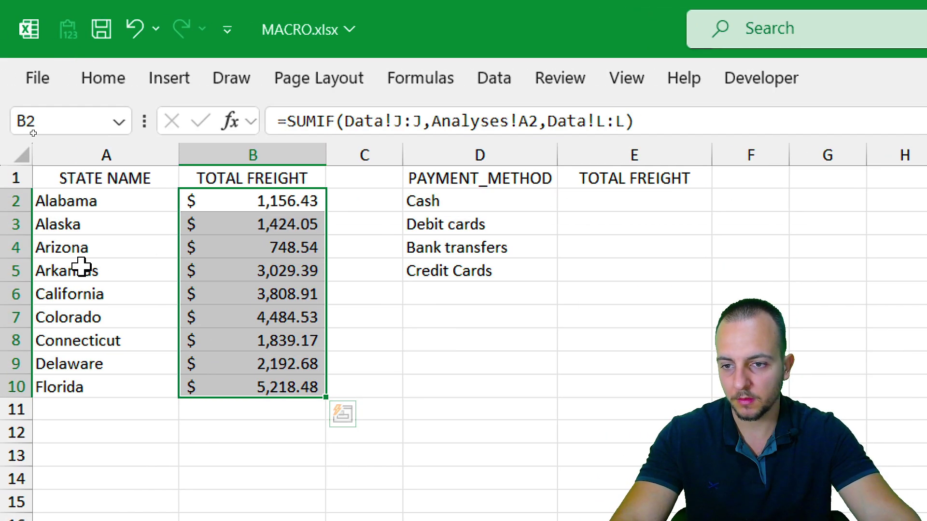
Format the STATE NAME and TOTAL FREIGHT headers in A1:B1 with bold white text on a green fill.
drag(112, 180, 218, 179)
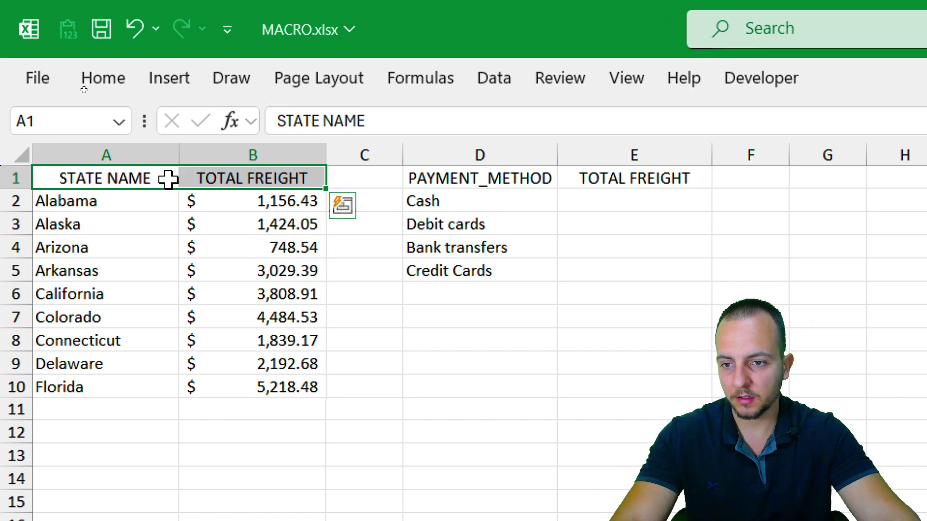
click(112, 80)
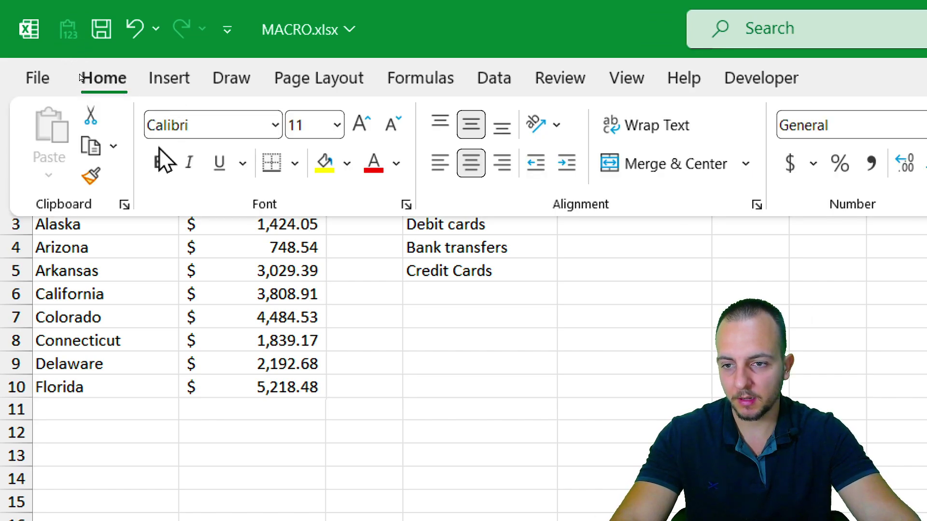
click(159, 166)
click(348, 164)
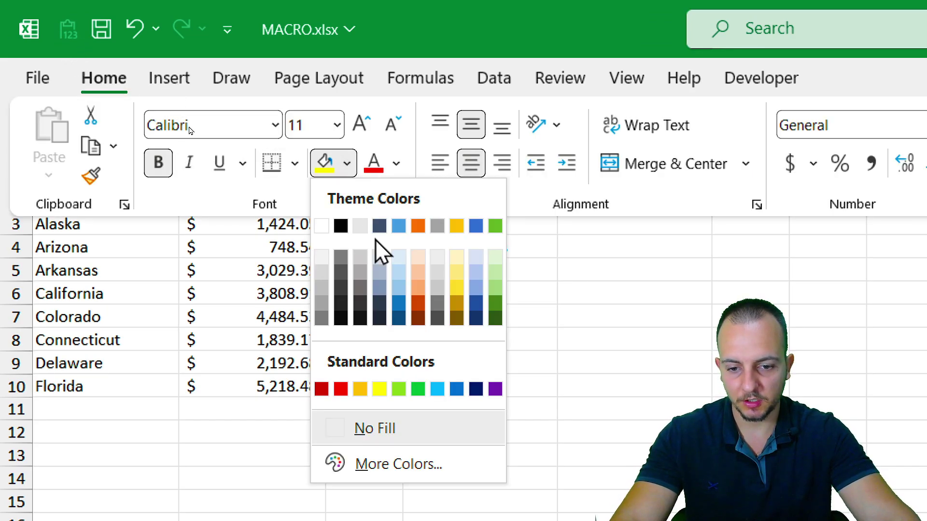
click(419, 387)
click(396, 164)
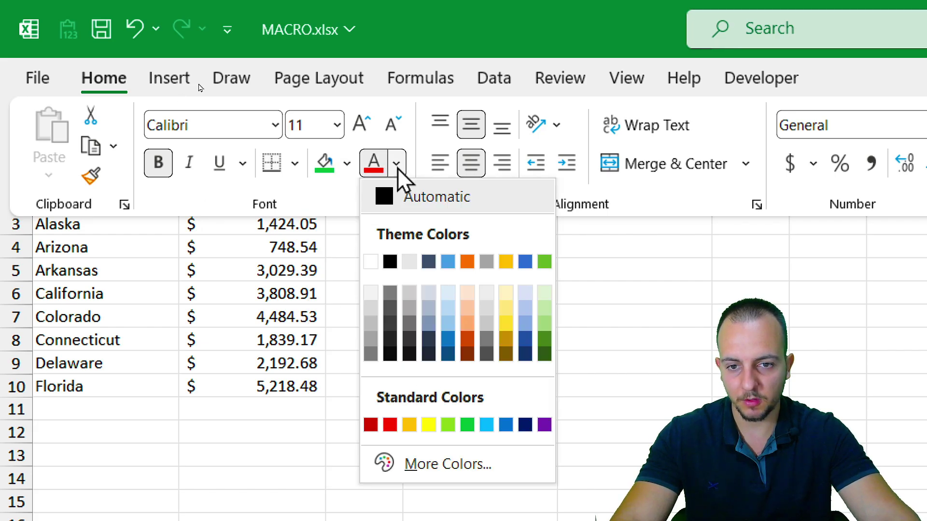
click(371, 263)
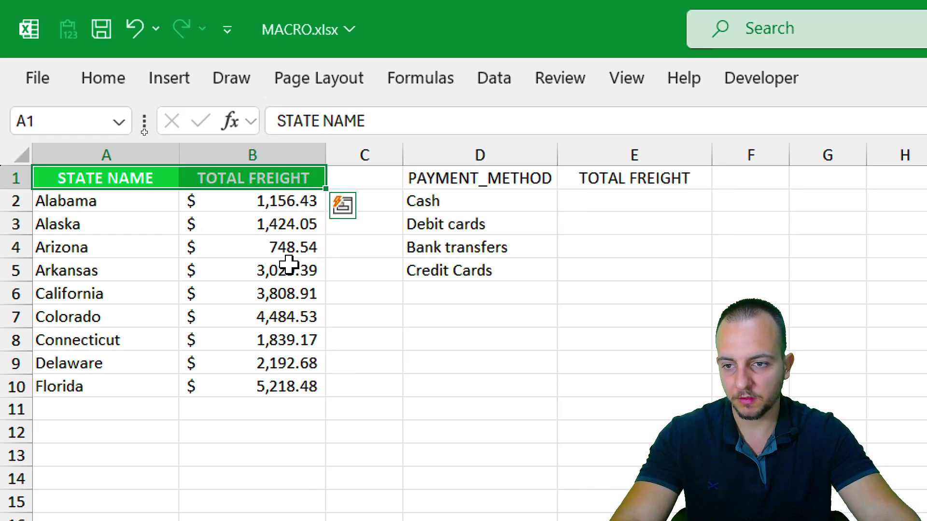
click(257, 265)
click(210, 359)
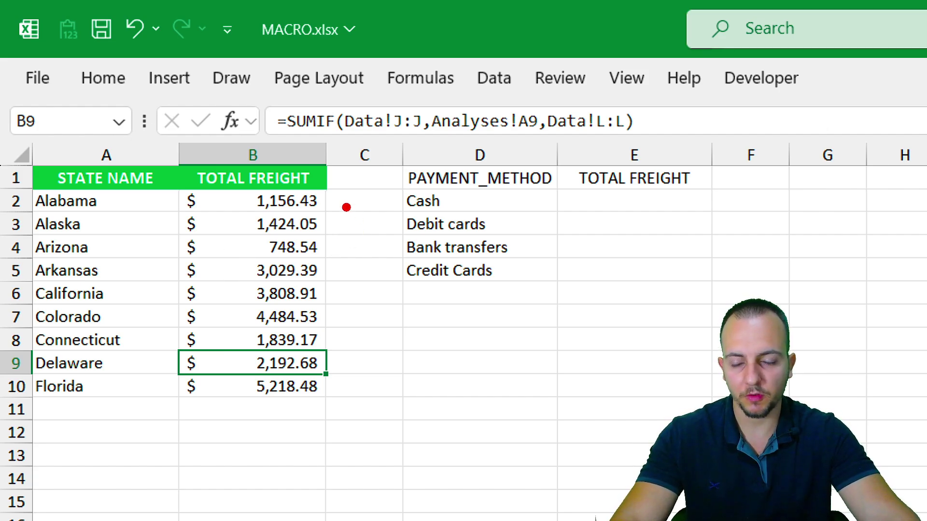
drag(334, 205, 451, 240)
drag(338, 244, 423, 278)
drag(346, 308, 430, 347)
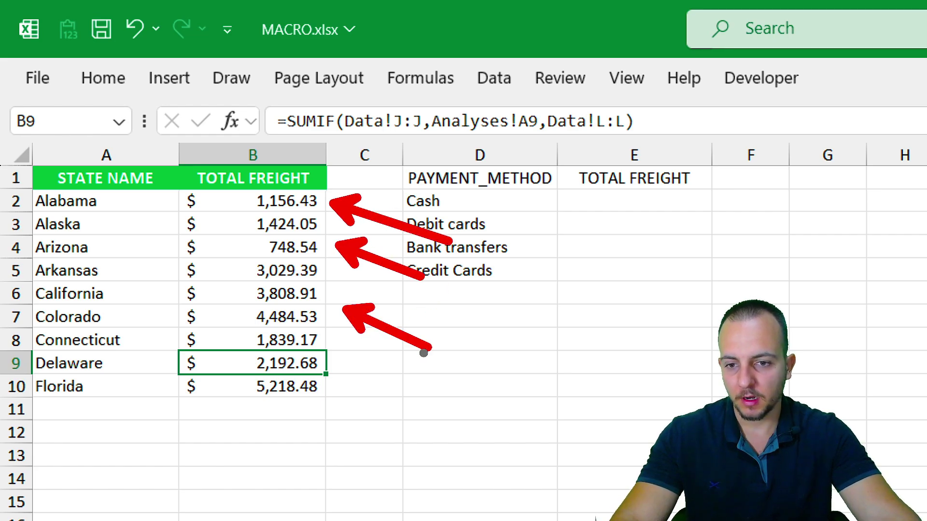
key(Escape)
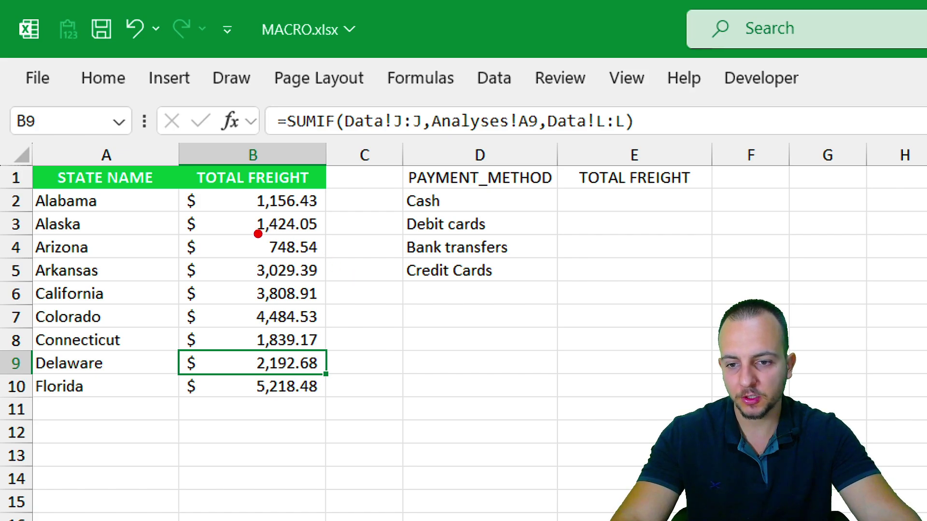
drag(252, 226, 327, 262)
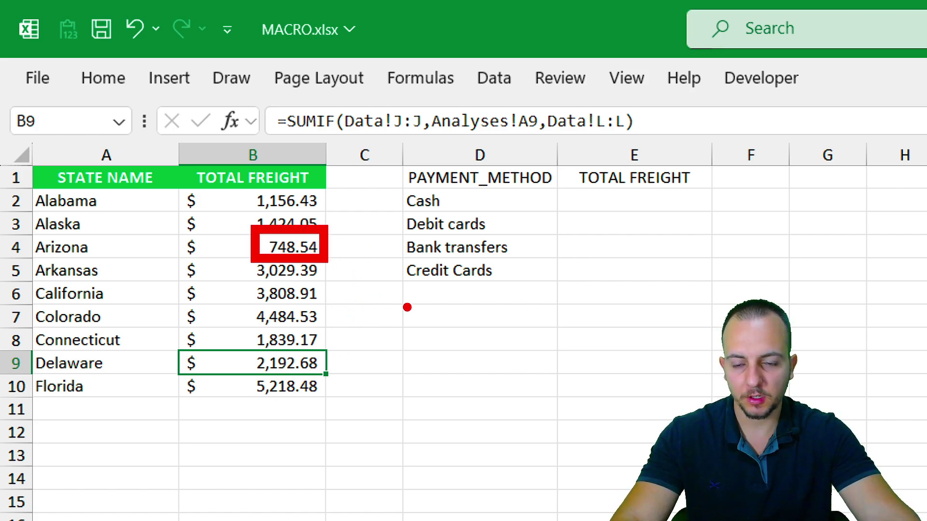
key(Escape)
Apply the green-yellow-red color scale conditional formatting to the state freight totals in B2:B10.
drag(251, 201, 261, 386)
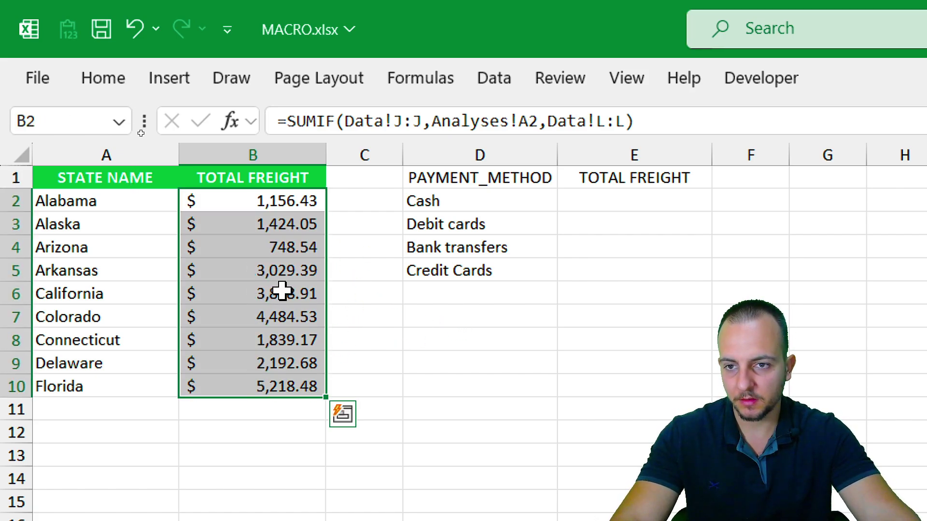
click(114, 82)
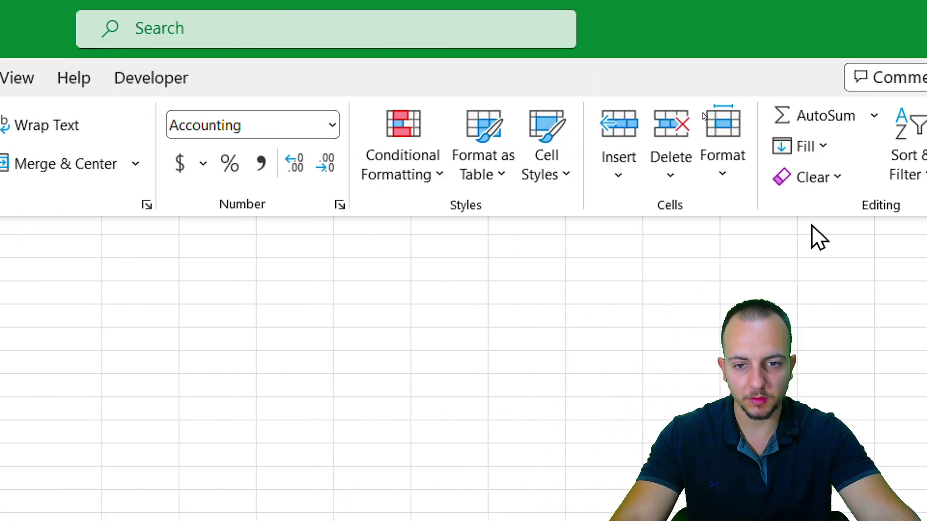
click(415, 185)
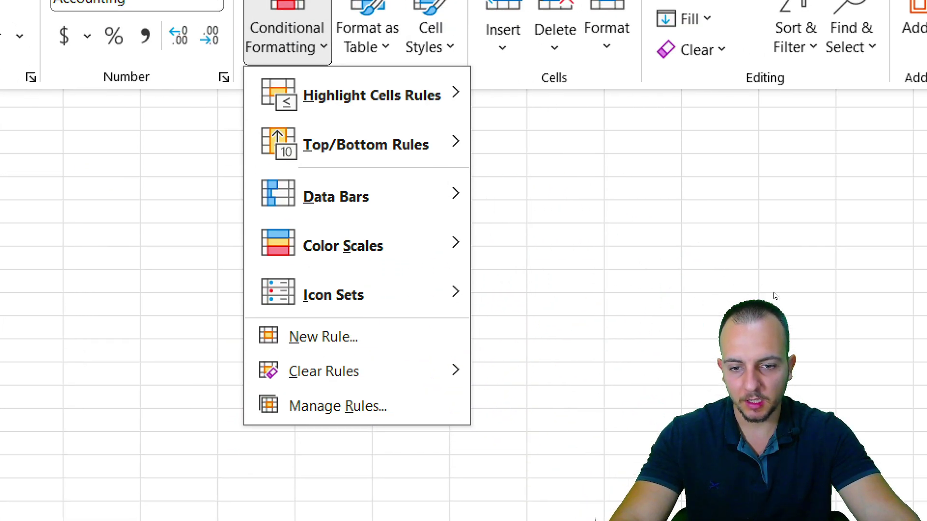
mouse_move(394, 258)
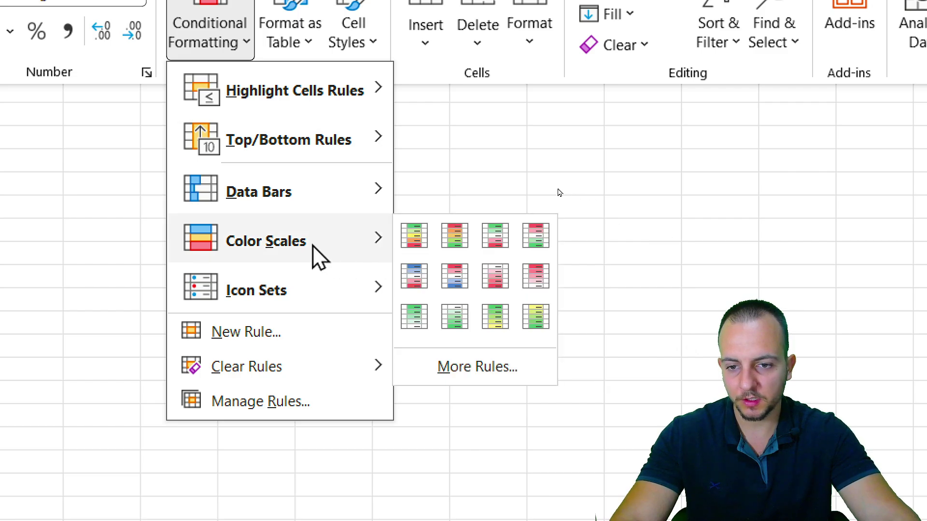
click(414, 244)
click(114, 133)
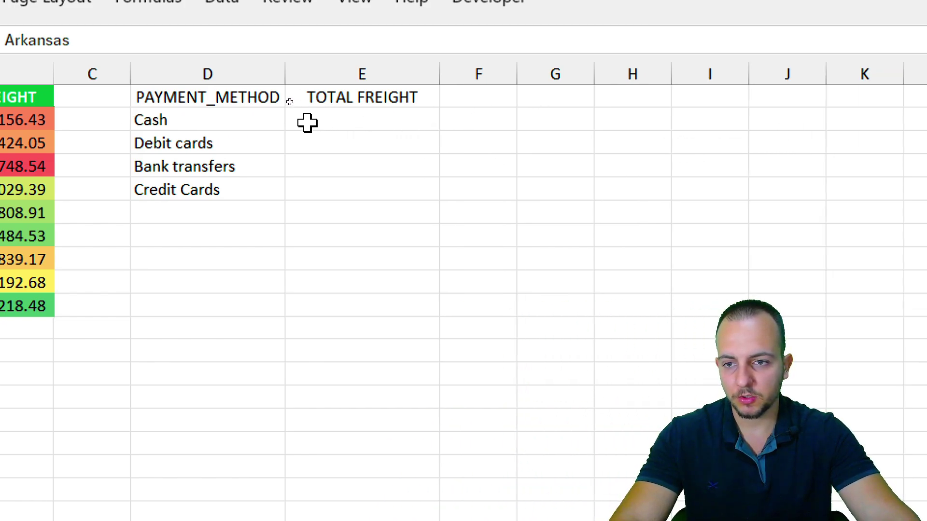
Enter =SUMIF(Data!M:M,Analyses!D2,Data!L:L) in E2 of the Analyses sheet to total the freight cost for Cash payments.
click(307, 123)
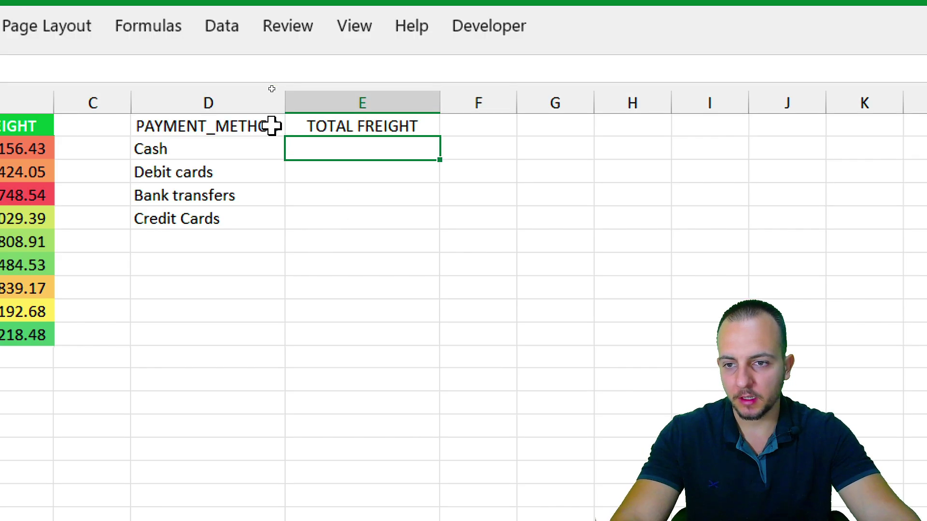
click(275, 99)
drag(289, 131, 223, 206)
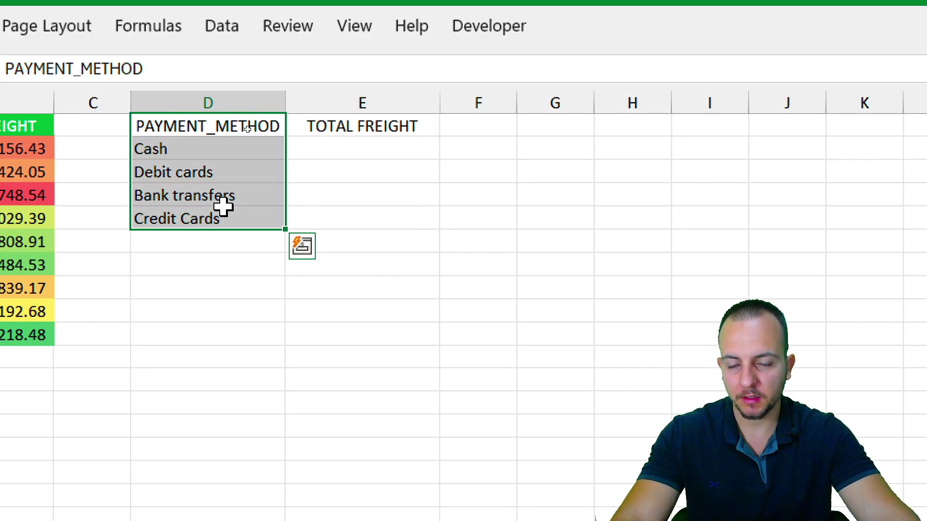
click(334, 153)
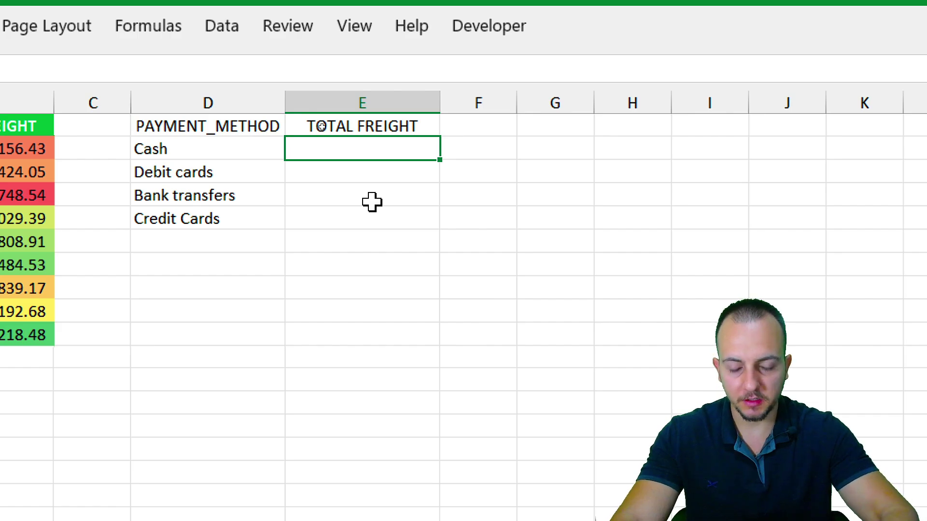
text(=sumi)
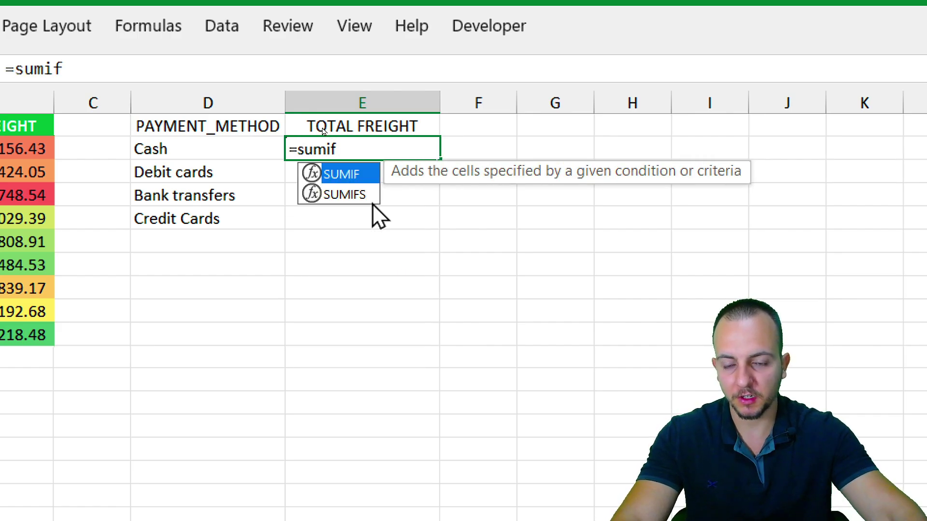
text(f)
double_click(361, 176)
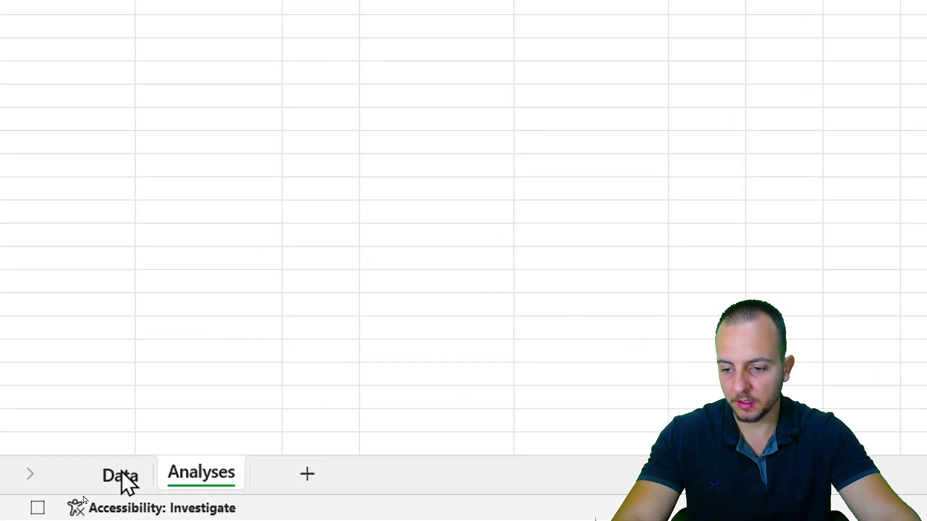
click(120, 471)
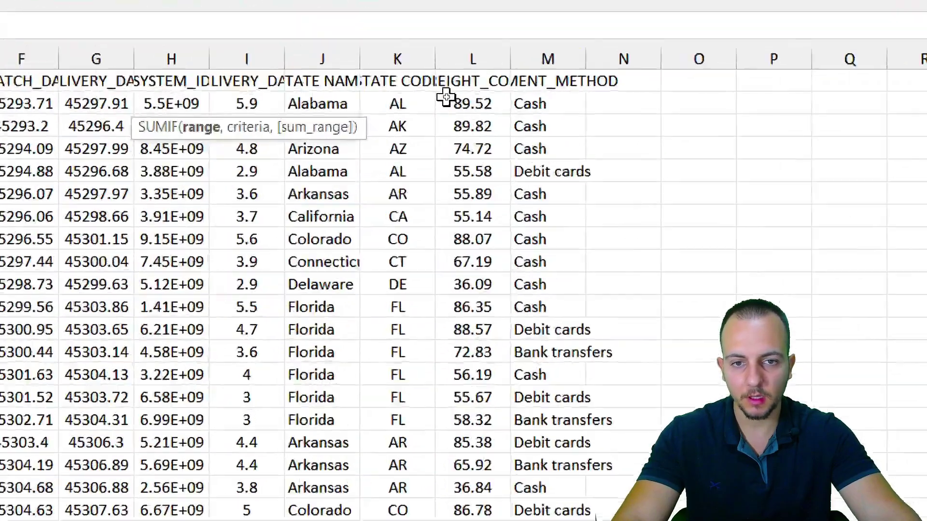
click(549, 58)
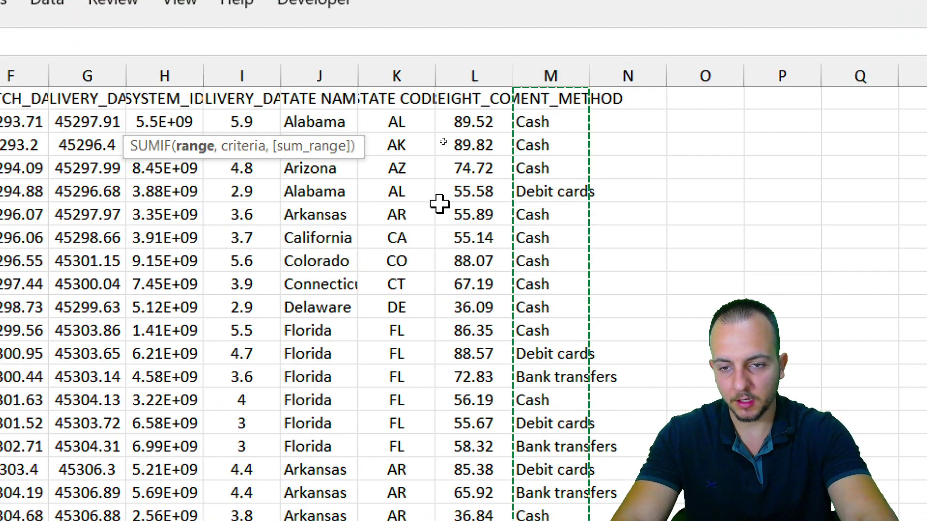
text(,)
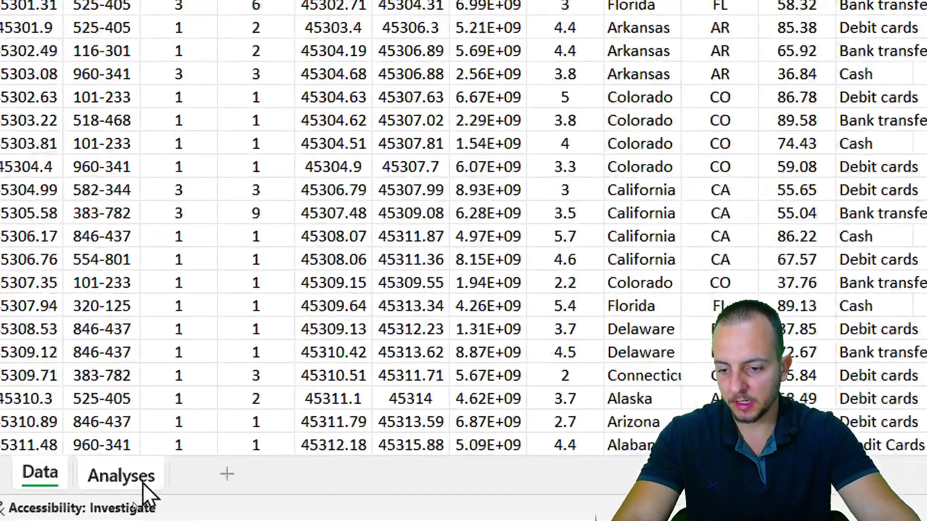
click(122, 496)
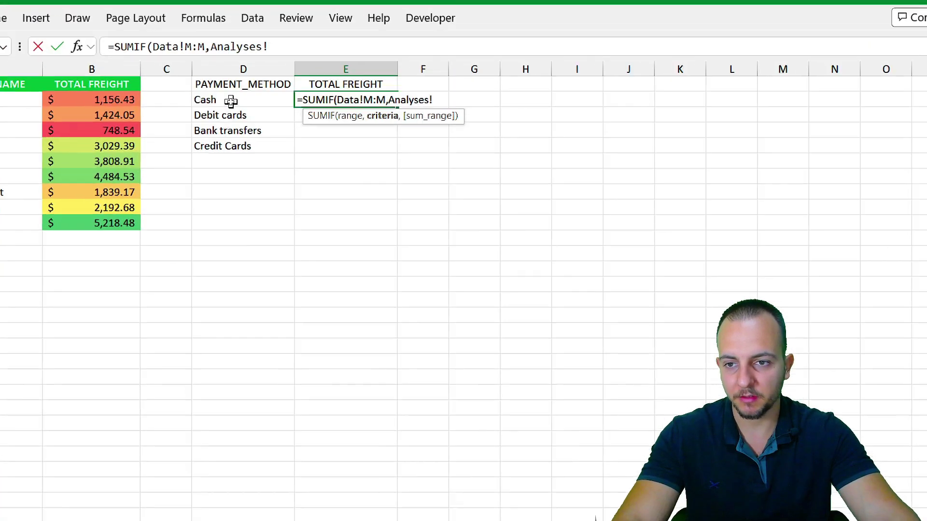
click(231, 99)
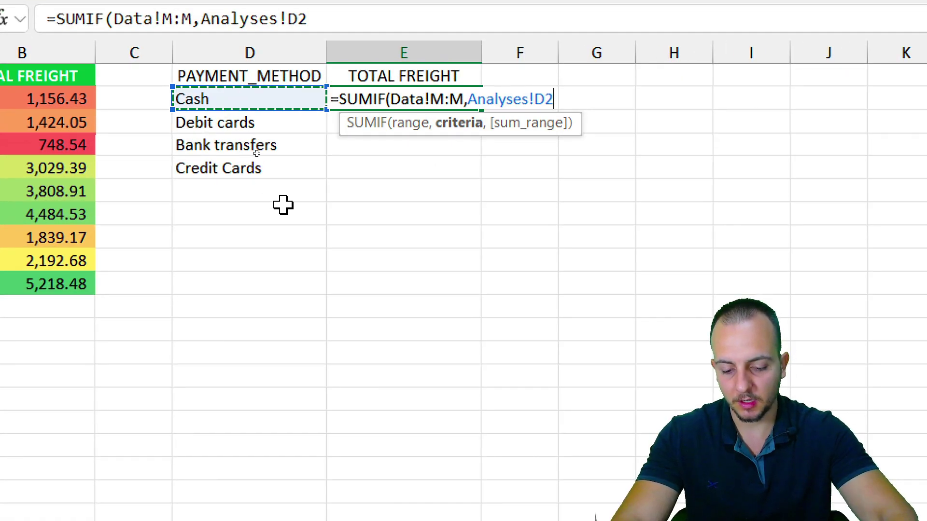
text(,)
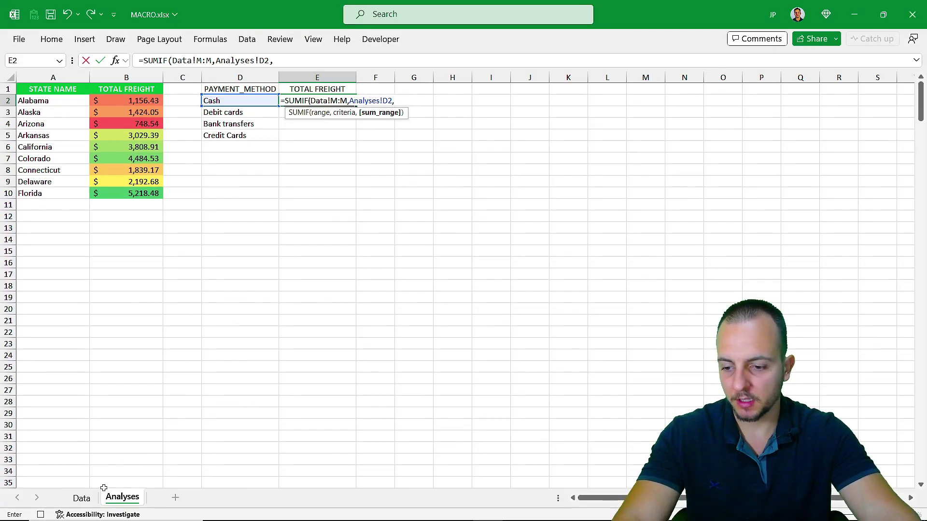
click(82, 497)
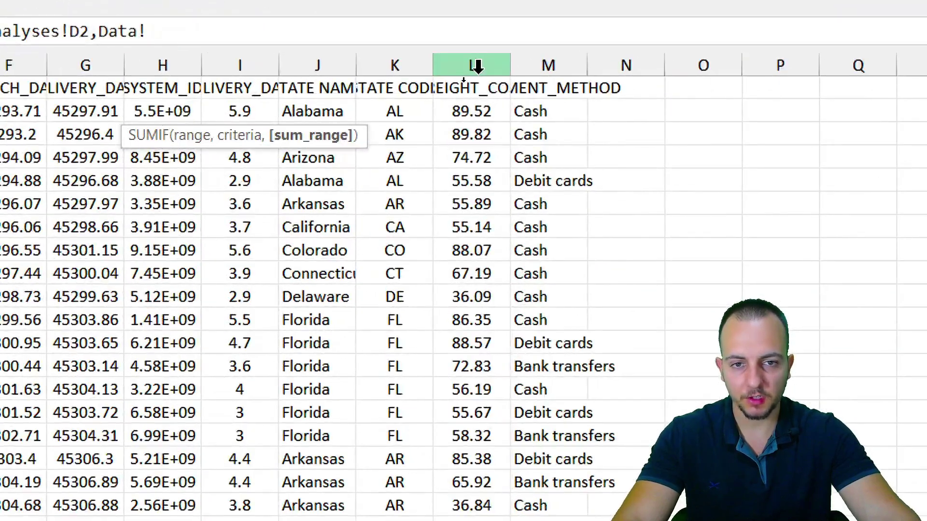
click(477, 66)
key(Return)
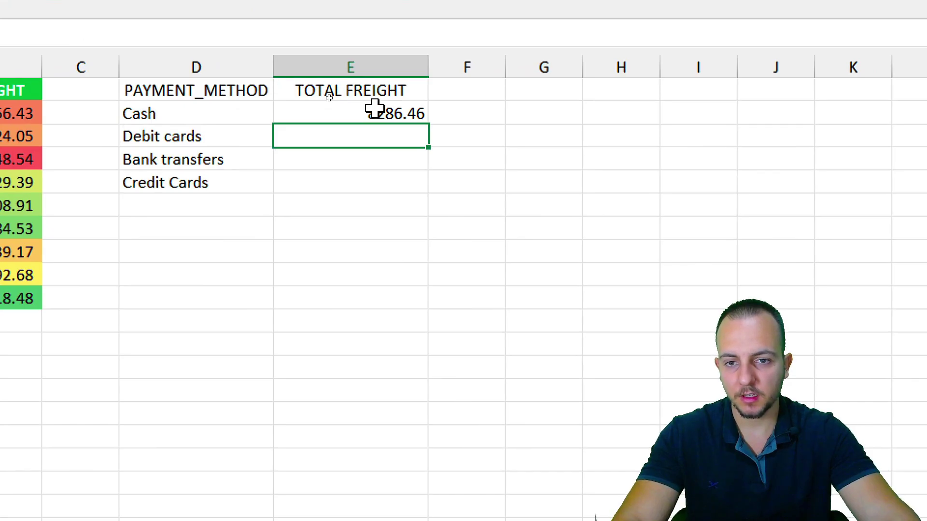
Fill the SUMIF formula from E2 down through E5 and apply the dollar accounting number format to these totals.
click(351, 99)
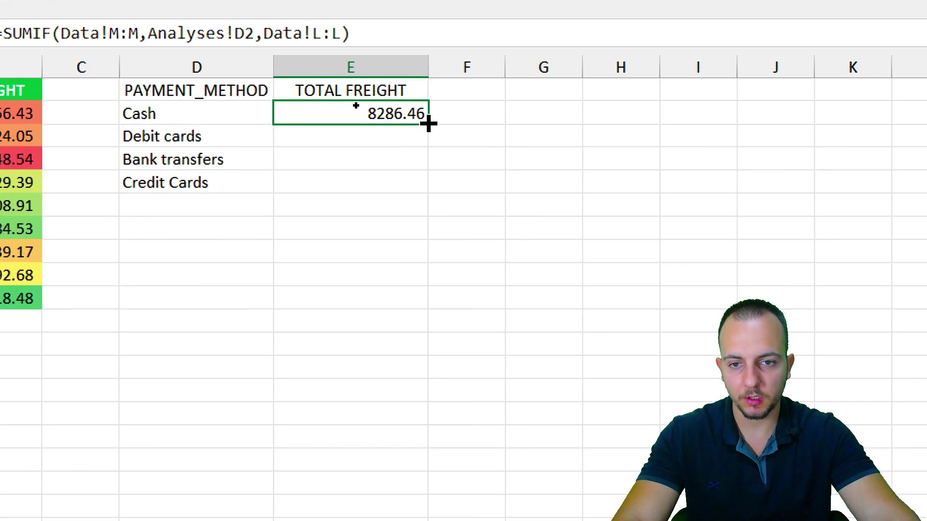
double_click(429, 124)
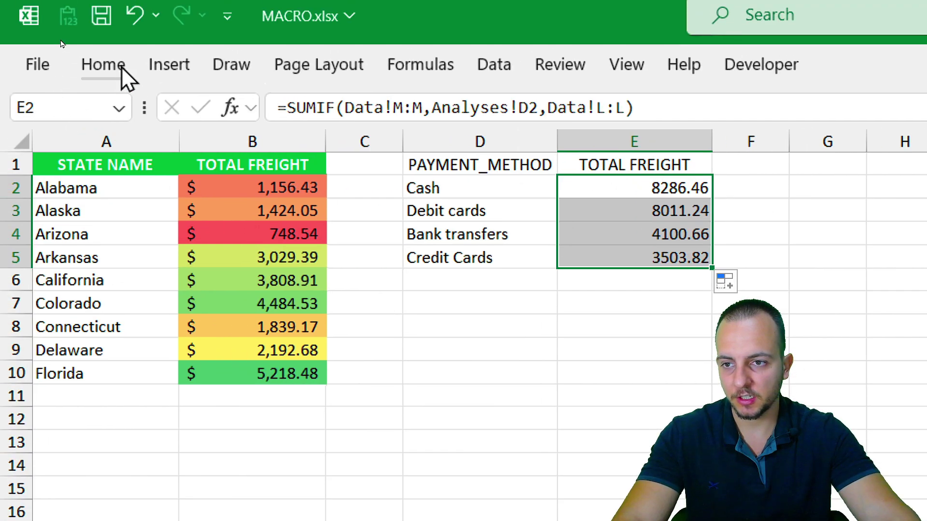
click(116, 65)
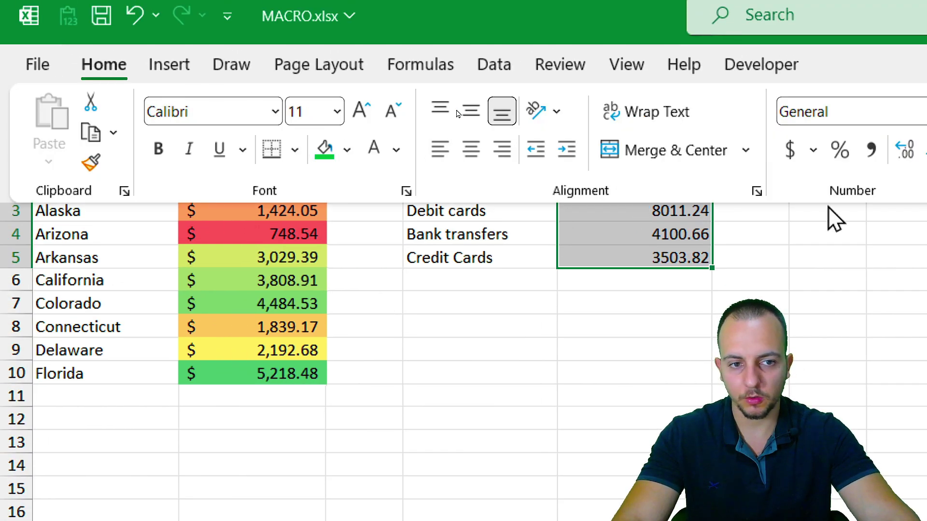
click(790, 150)
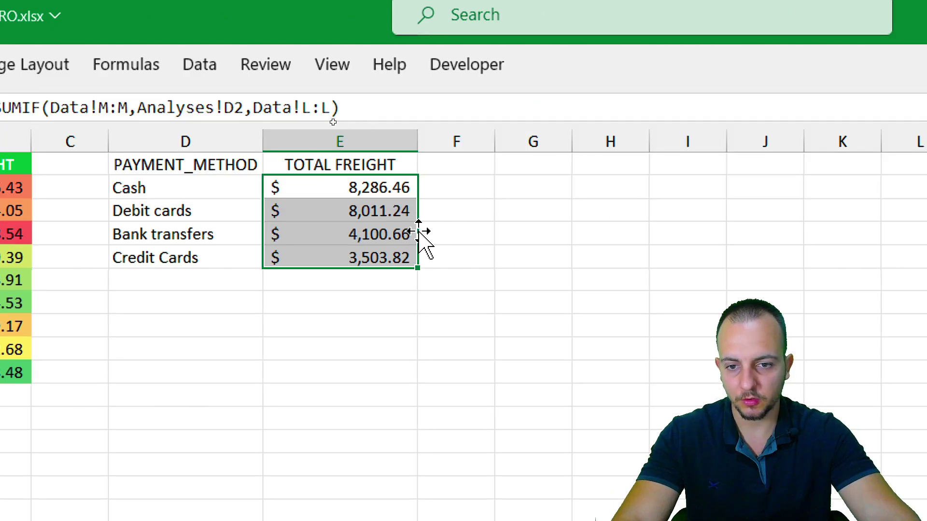
Format the PAYMENT_METHOD and TOTAL FREIGHT headers in D1:E1 with bold white text on a blue fill.
drag(193, 164, 254, 167)
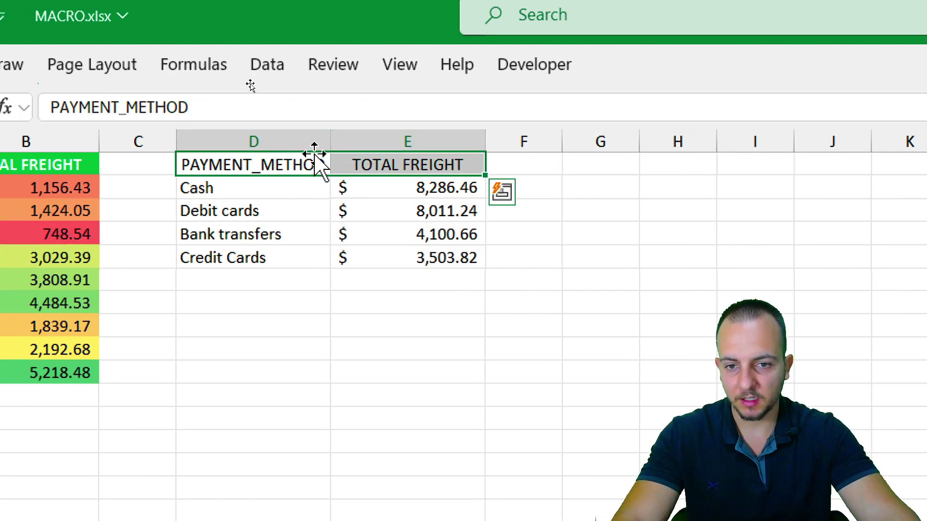
click(65, 65)
click(347, 153)
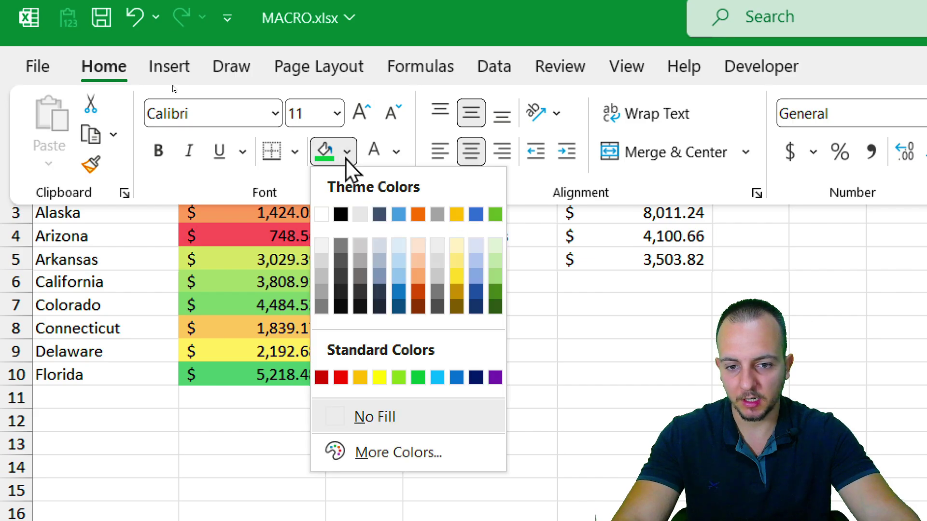
click(476, 214)
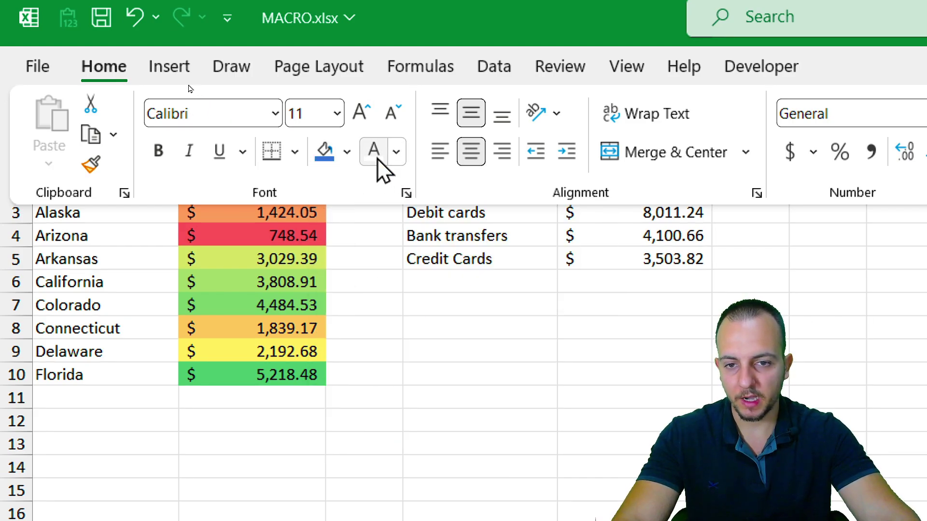
click(478, 268)
click(497, 239)
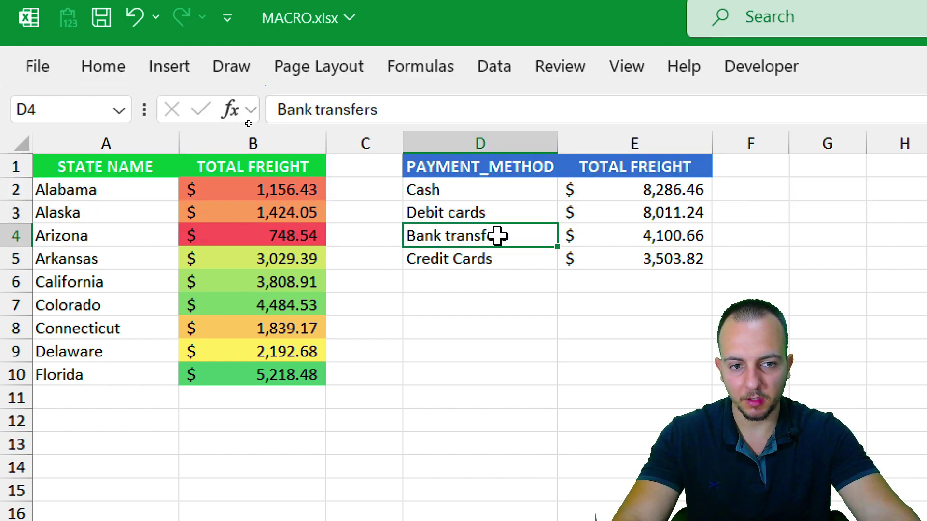
Insert a doughnut chart from the payment method totals in D1:E5 on the Analyses sheet.
click(585, 186)
click(473, 172)
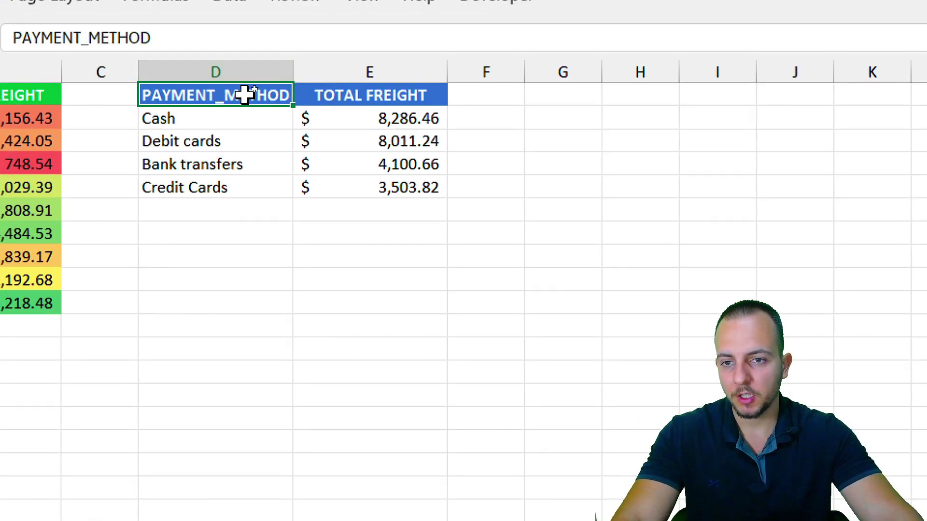
drag(244, 94, 309, 187)
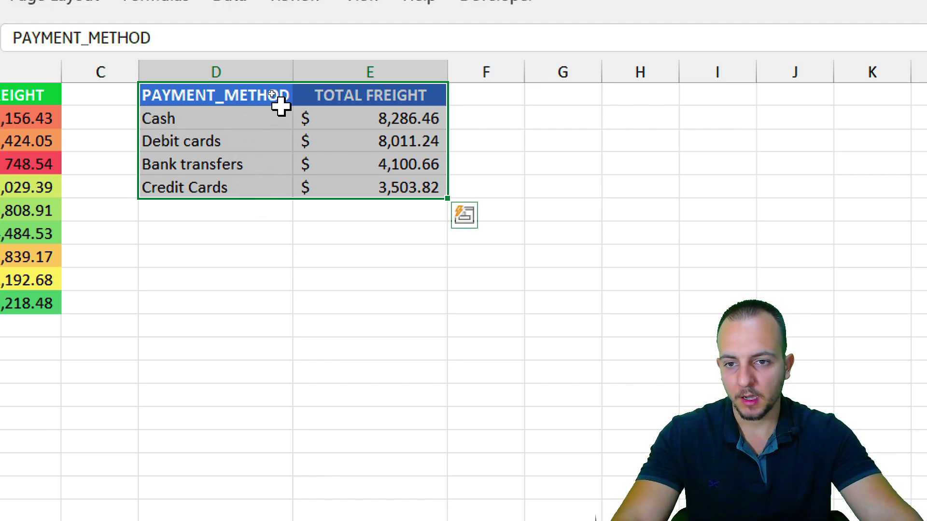
drag(282, 104, 335, 183)
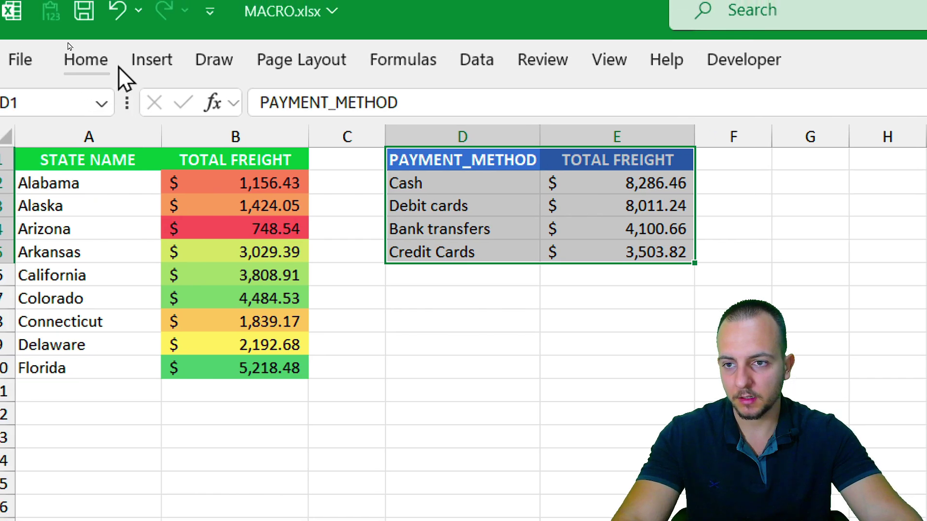
click(116, 6)
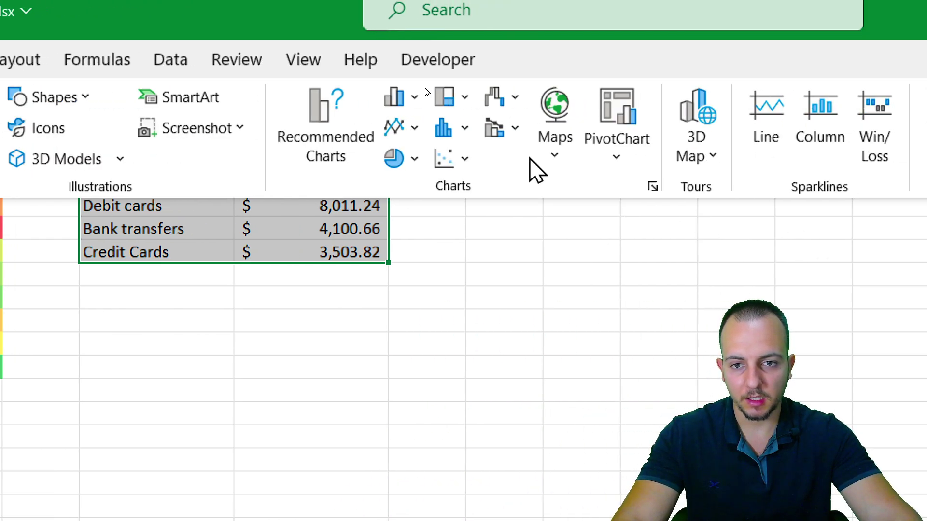
click(509, 160)
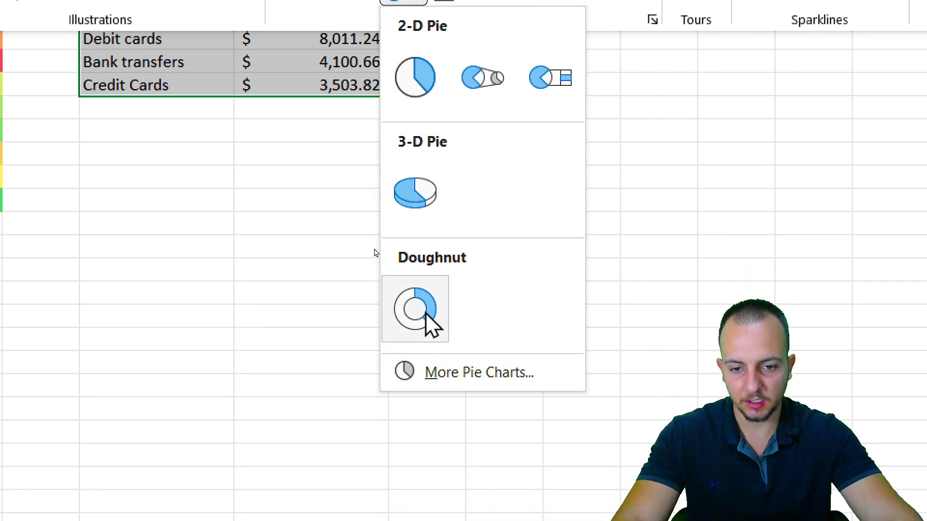
click(426, 314)
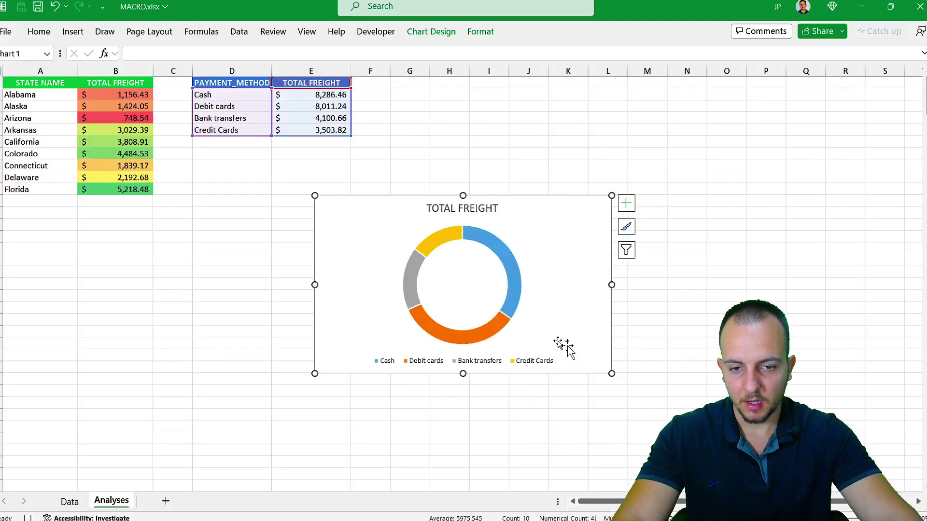
Move the doughnut chart beside the payment table, starting at column F in row 1, and enlarge it to about column O.
click(626, 204)
drag(376, 207, 421, 88)
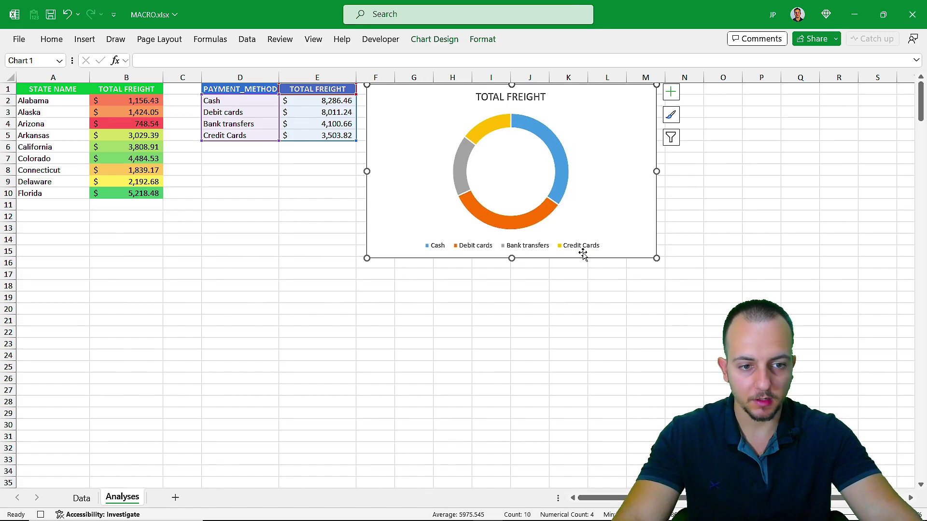
drag(656, 258, 742, 303)
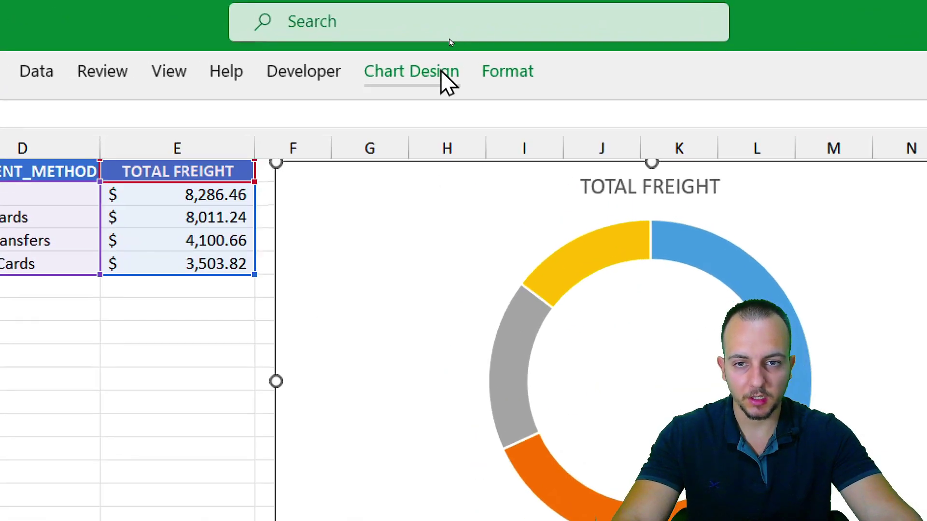
Apply the last chart style in the gallery, with a legend above a thick doughnut and percentage labels on its slices.
click(447, 48)
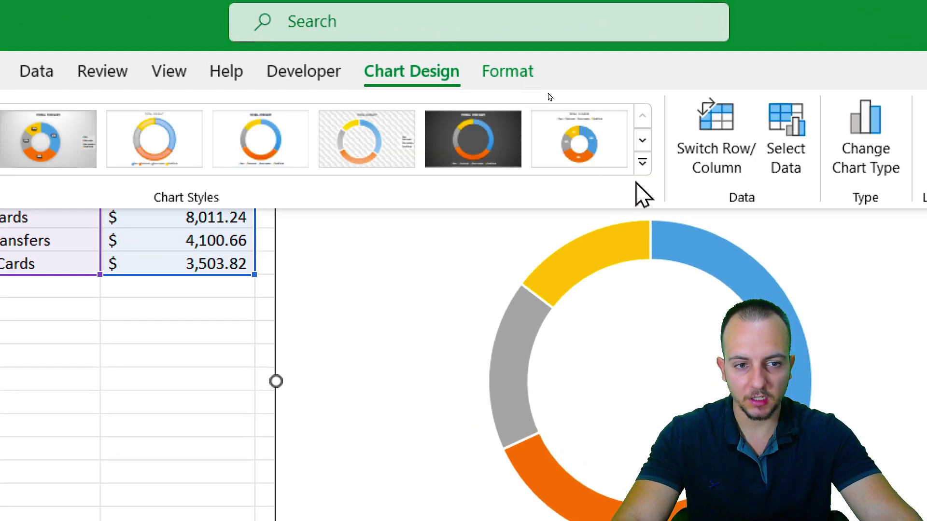
click(569, 101)
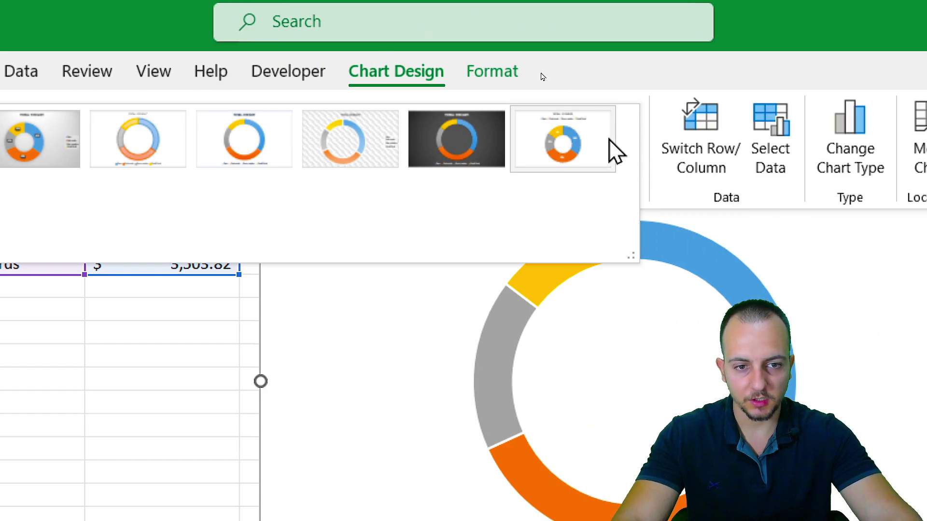
click(612, 147)
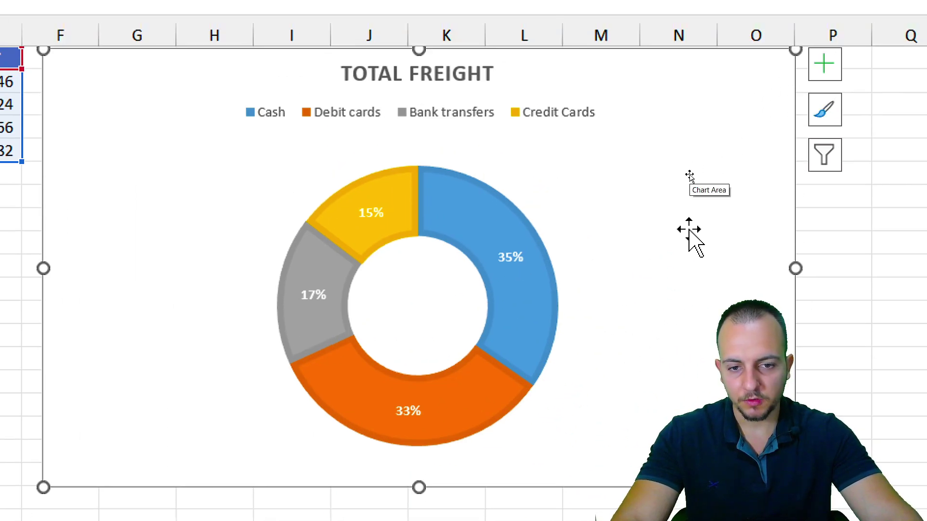
mouse_move(389, 193)
mouse_down()
mouse_move(393, 233)
mouse_move(367, 184)
mouse_move(266, 138)
mouse_up()
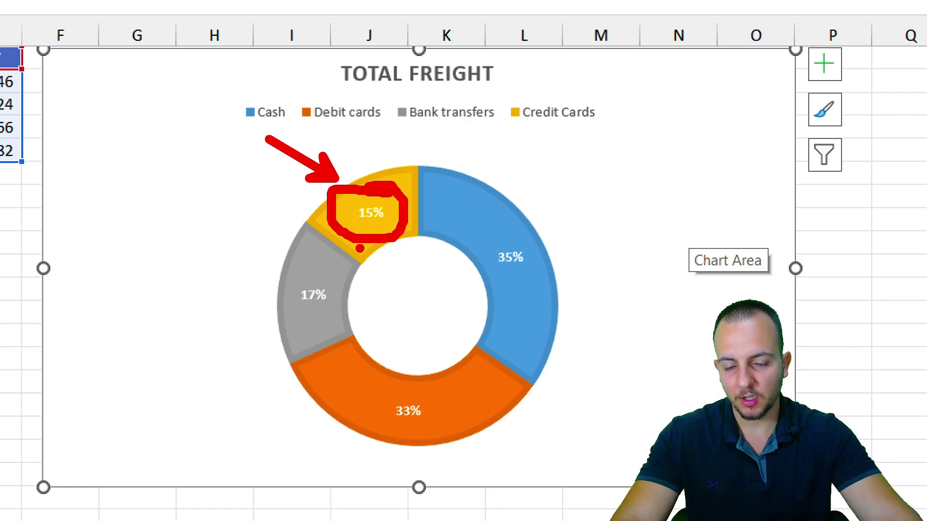
drag(348, 278, 338, 273)
drag(246, 305, 157, 252)
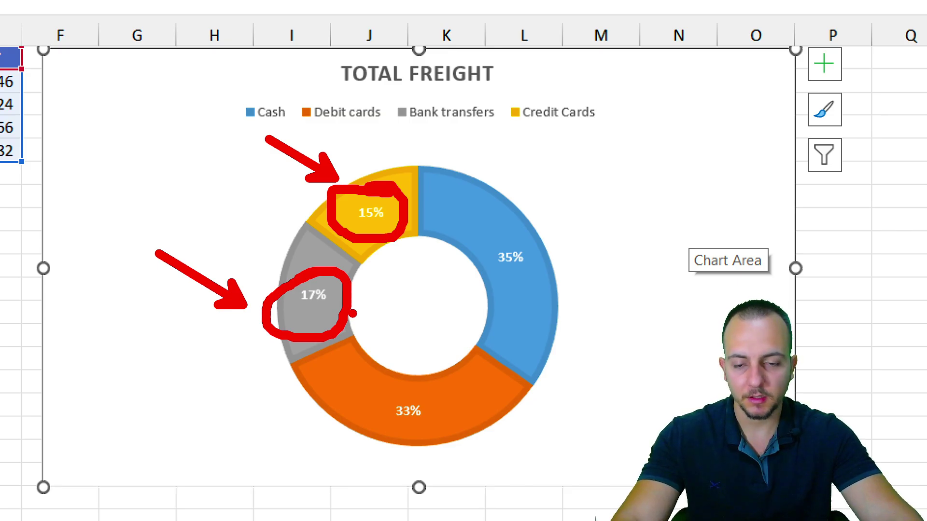
key(Escape)
Format the doughnut's data labels to show both value and percentage, separated by a new line.
right_click(366, 221)
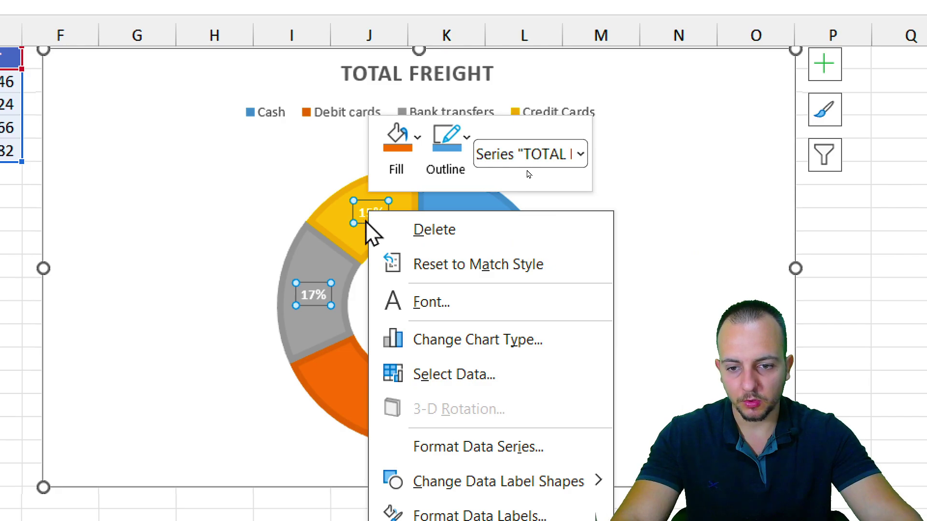
click(475, 517)
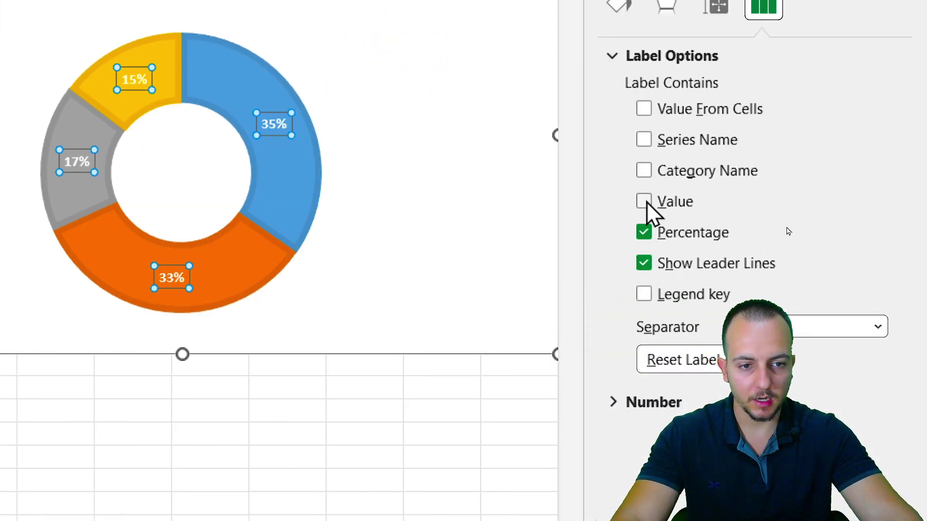
click(645, 201)
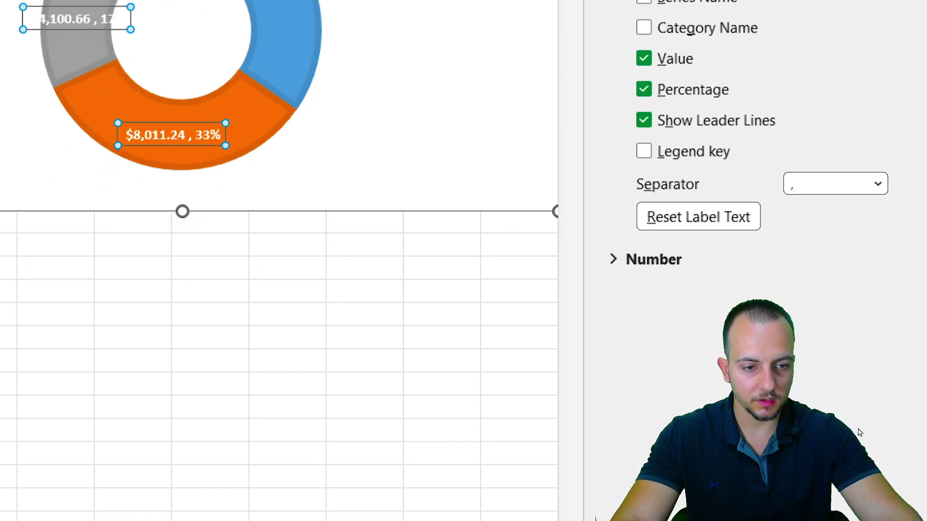
click(878, 153)
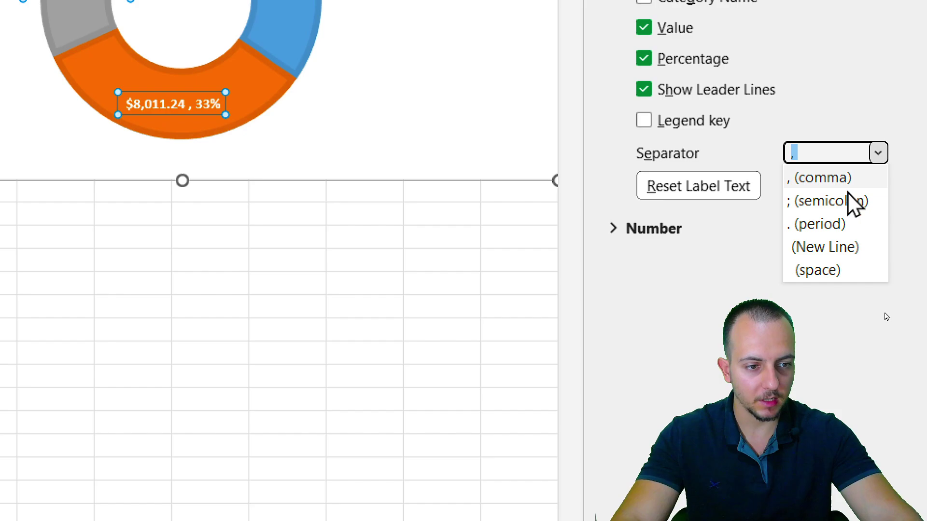
click(828, 270)
click(878, 154)
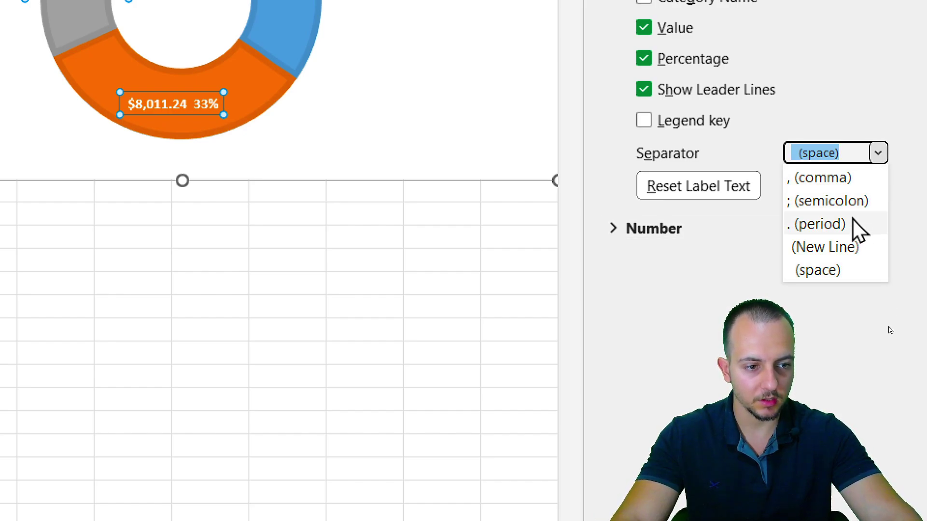
click(840, 247)
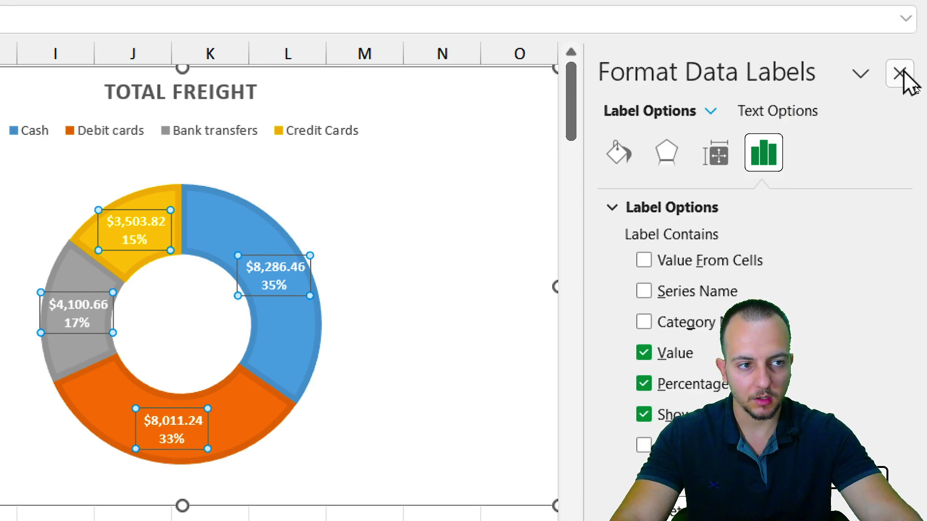
click(901, 74)
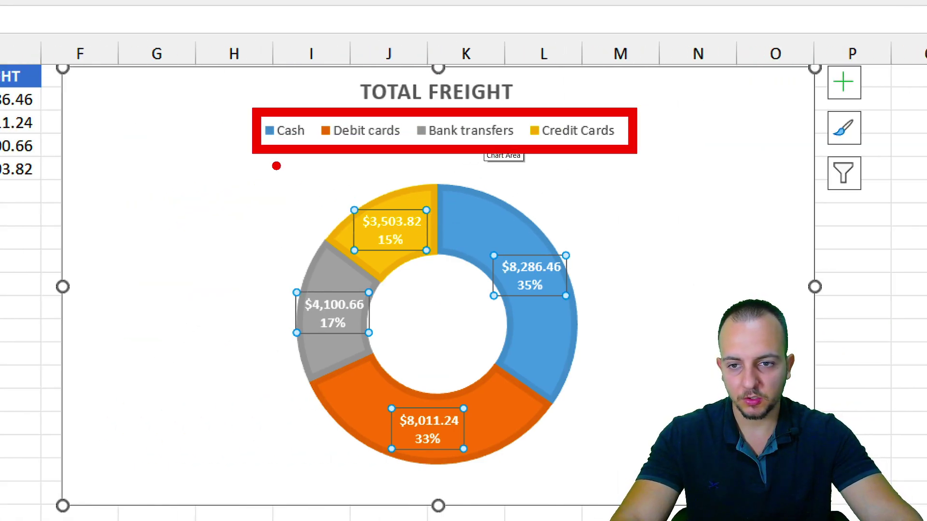
mouse_move(265, 167)
mouse_down()
mouse_move(153, 187)
mouse_move(174, 264)
mouse_up()
drag(649, 161, 717, 184)
drag(723, 257, 681, 281)
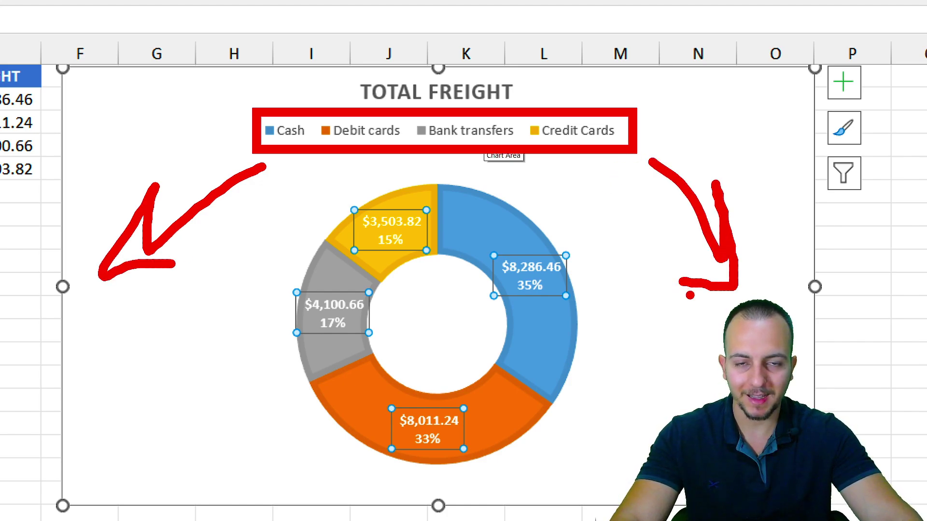
key(Escape)
Place the chart's legend on the left side of the doughnut.
click(427, 132)
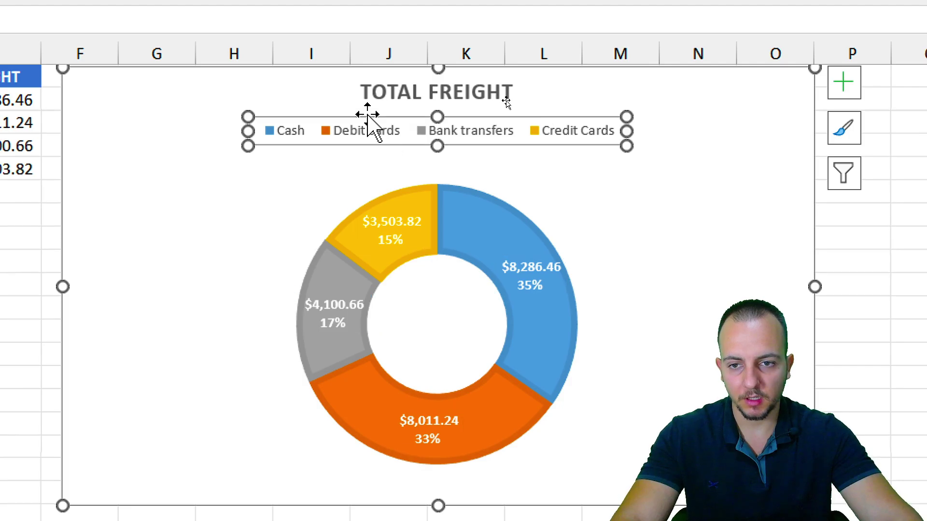
click(200, 47)
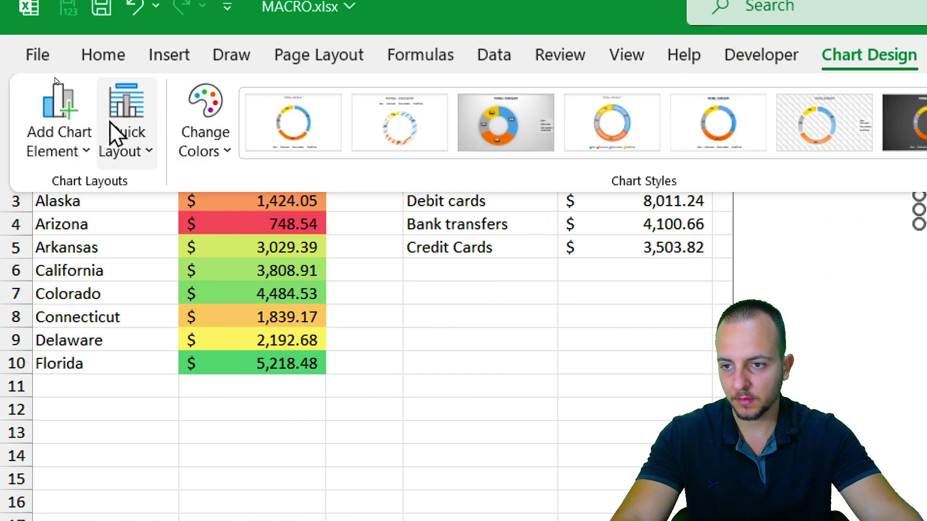
click(63, 153)
mouse_move(91, 294)
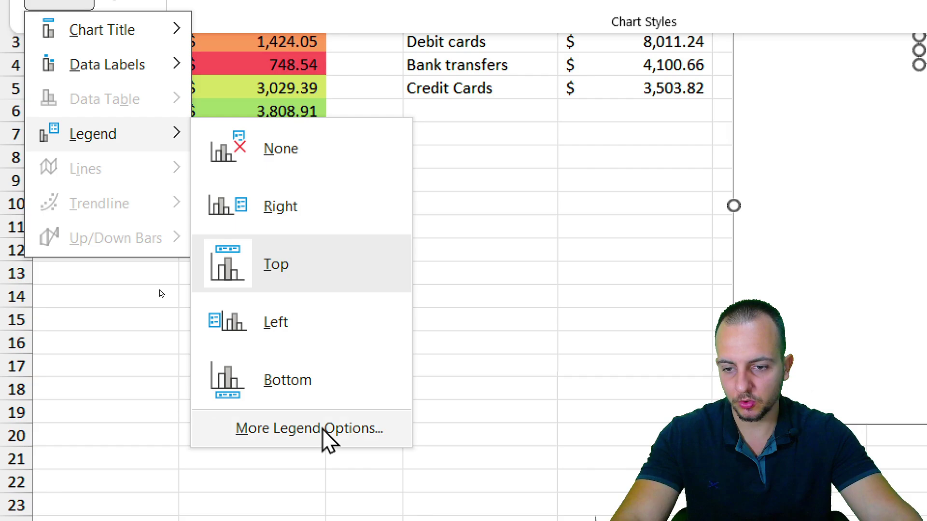
click(321, 344)
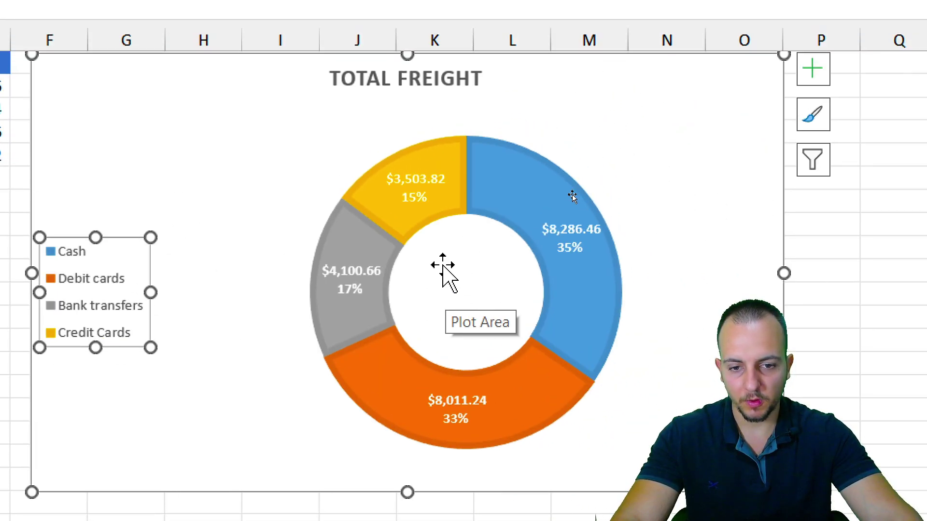
Enlarge the doughnut's plot area to fill more of the chart below the title, and deselect the chart.
click(467, 289)
drag(310, 136, 278, 104)
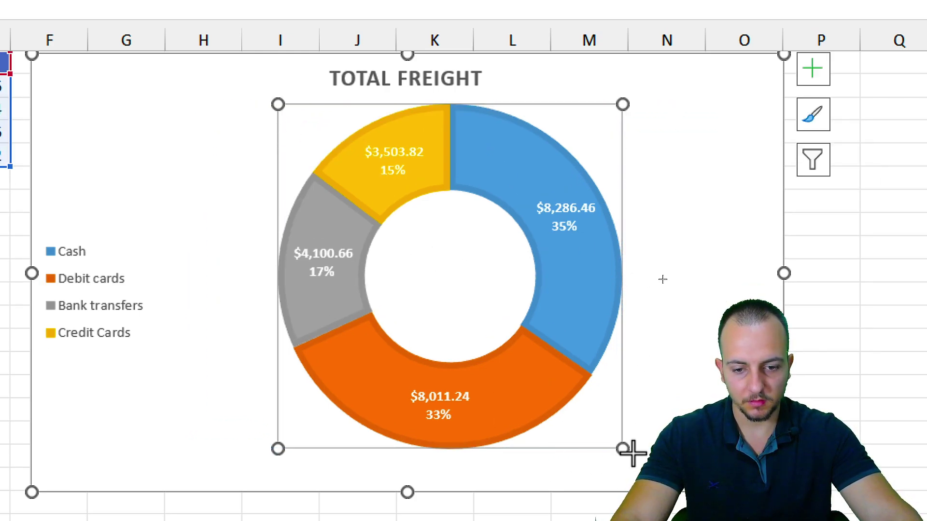
drag(623, 449, 650, 476)
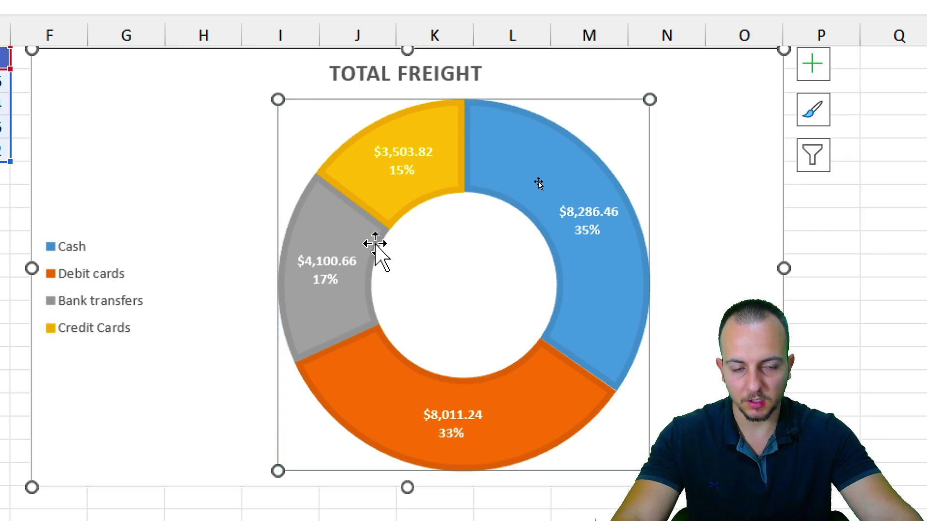
click(813, 65)
click(240, 251)
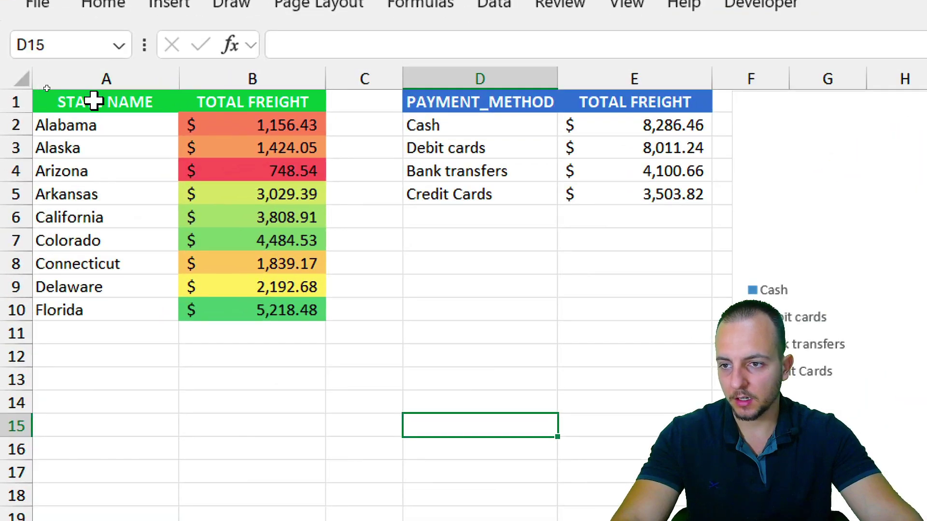
Select cell A1 of the Analyses sheet and stop recording the macro.
click(94, 101)
click(768, 5)
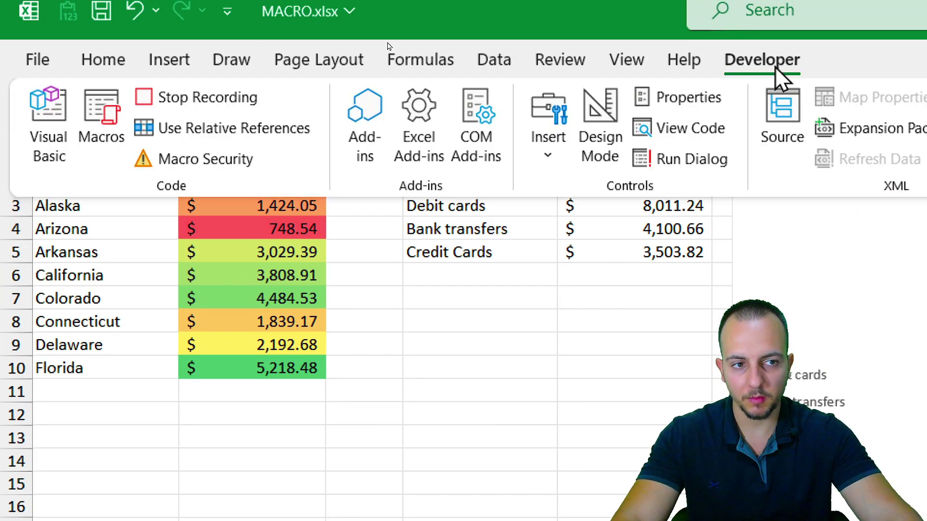
click(183, 111)
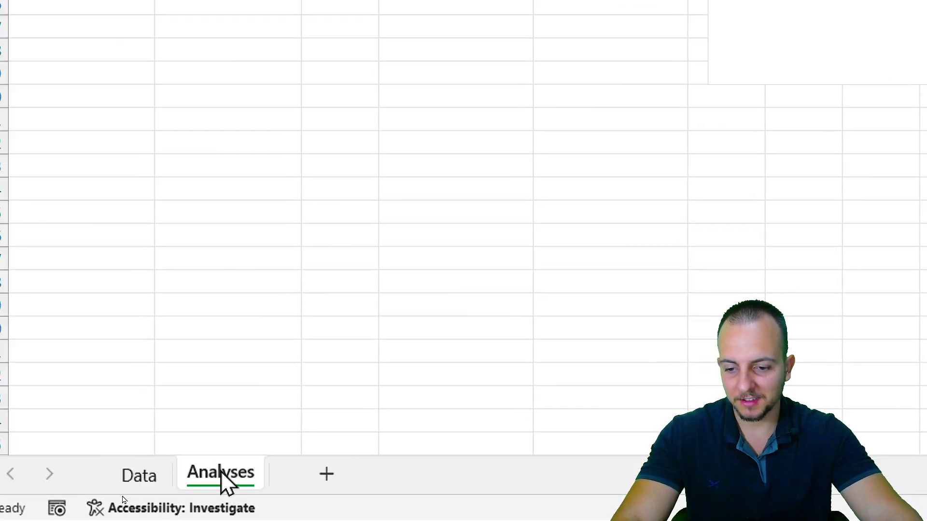
Delete the Analyses sheet so that only the Data sheet is left for testing the macro.
right_click(224, 480)
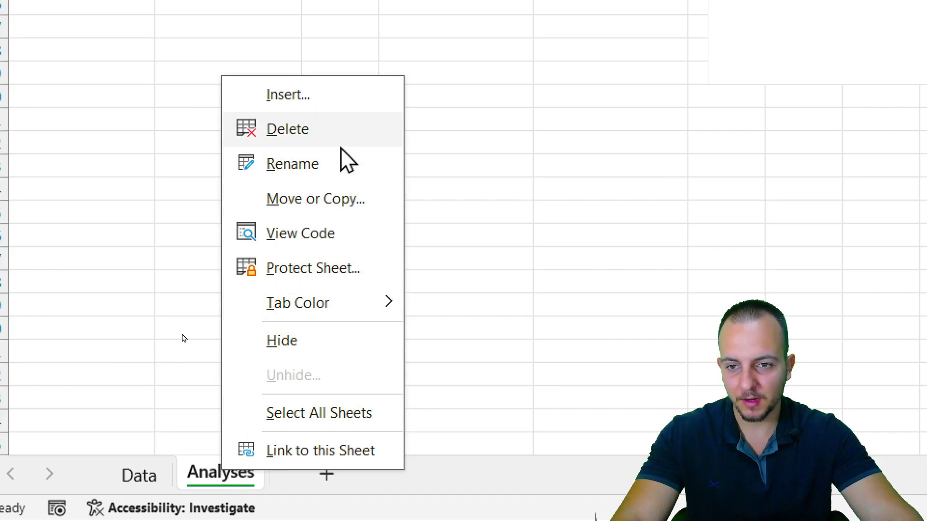
click(341, 129)
click(926, 76)
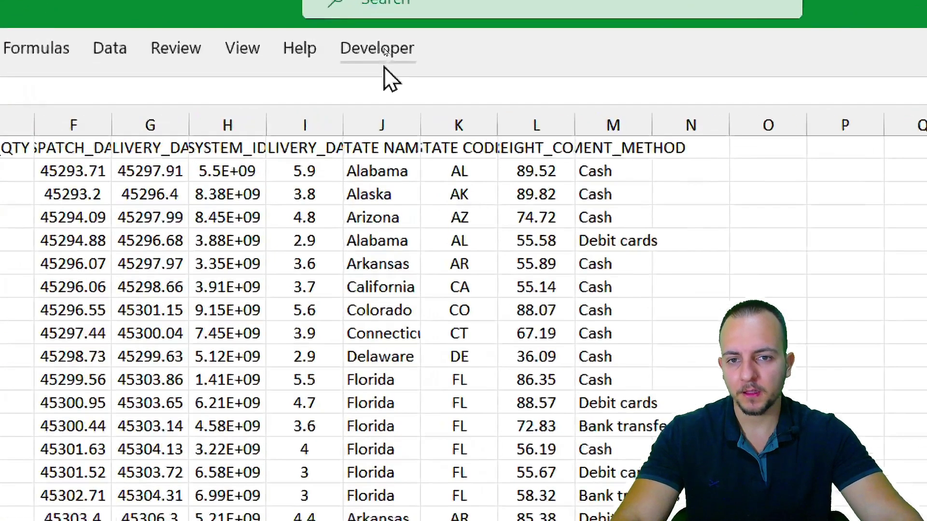
Run the Create_Analyses macro from the list of macros in all open workbooks.
click(380, 39)
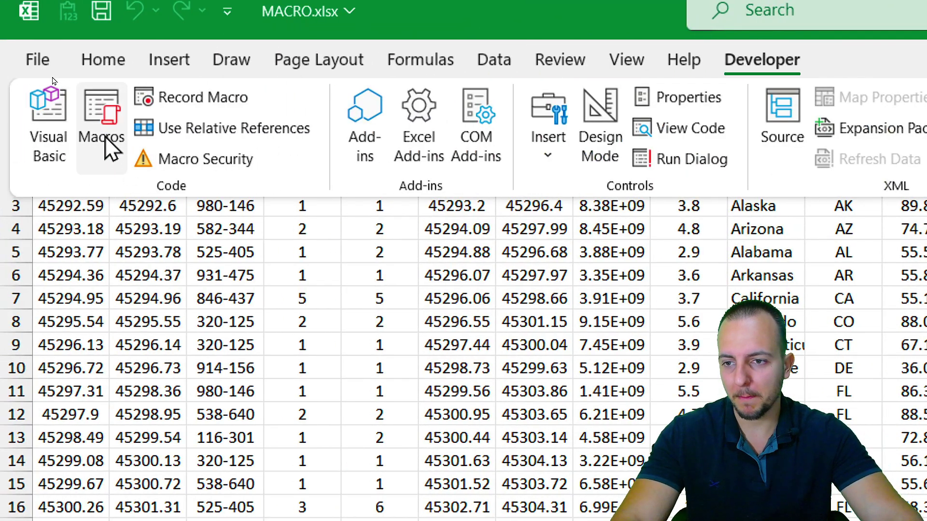
click(109, 130)
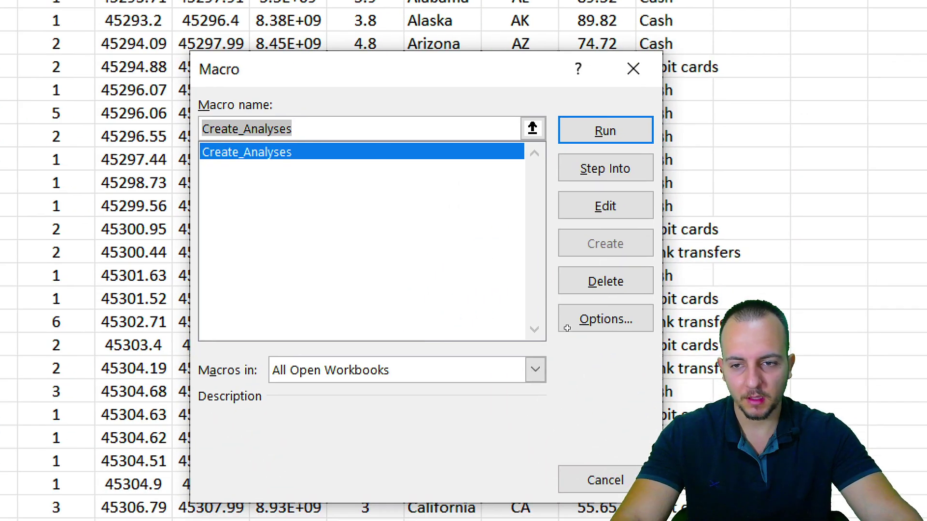
click(267, 154)
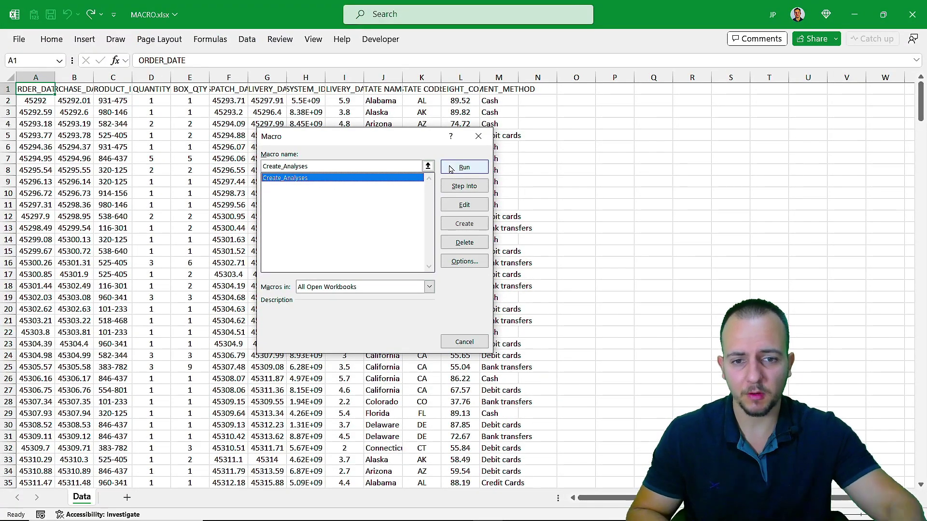
click(449, 168)
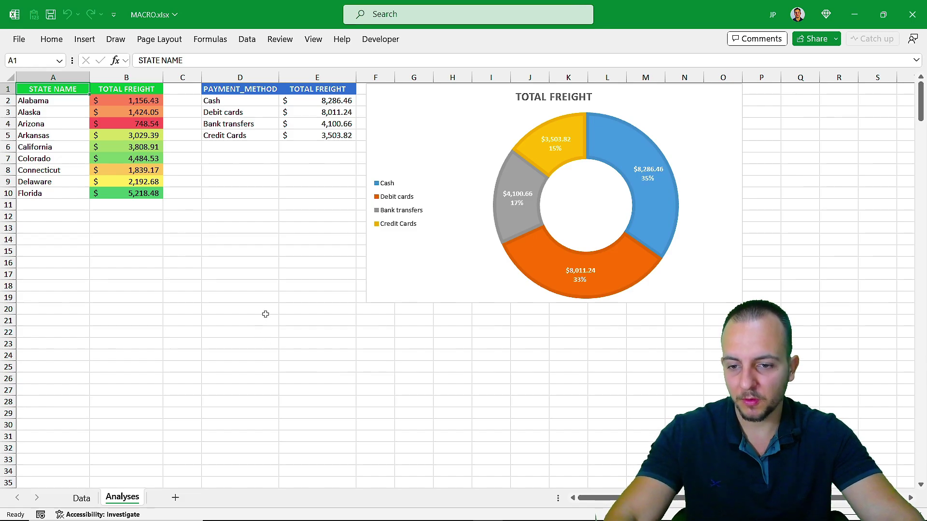
drag(124, 207, 167, 289)
drag(277, 144, 300, 271)
drag(437, 258, 353, 354)
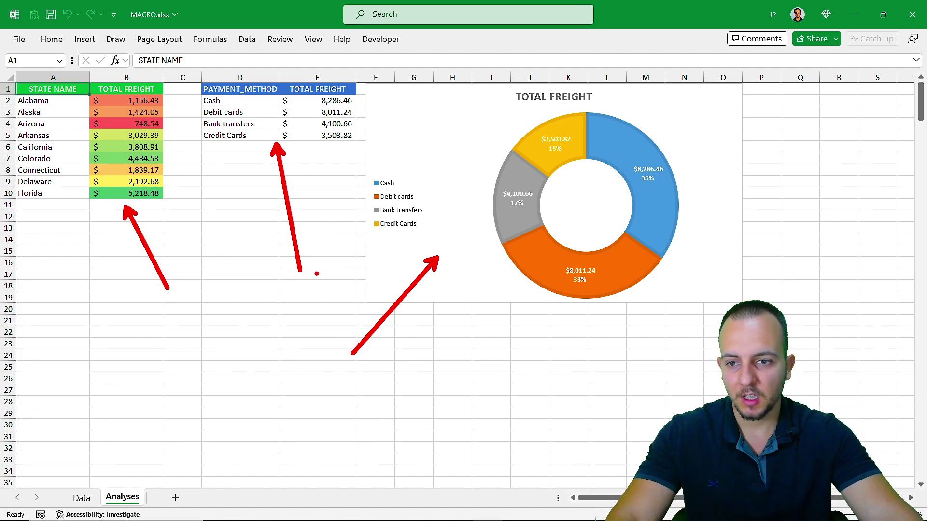
drag(124, 214, 158, 332)
drag(333, 153, 318, 277)
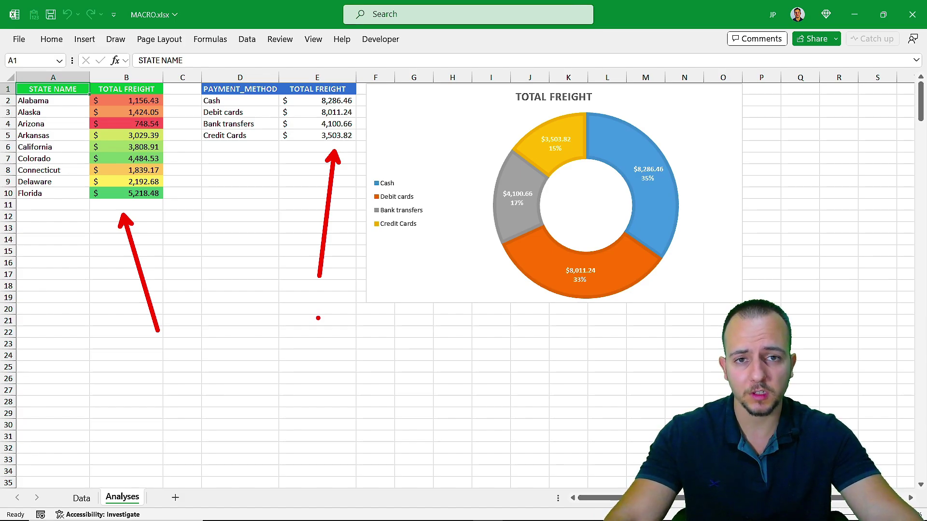
mouse_move(426, 264)
mouse_down()
mouse_move(404, 289)
mouse_move(263, 362)
mouse_up()
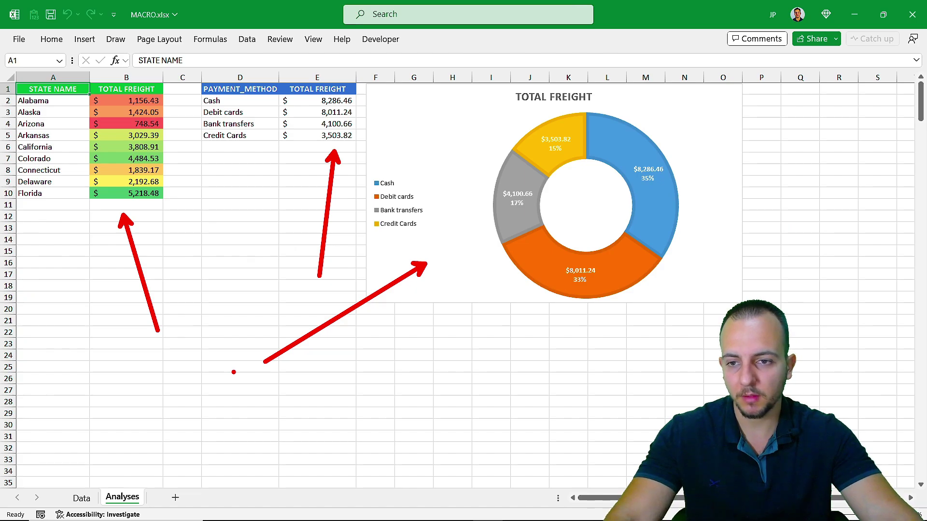
key(Escape)
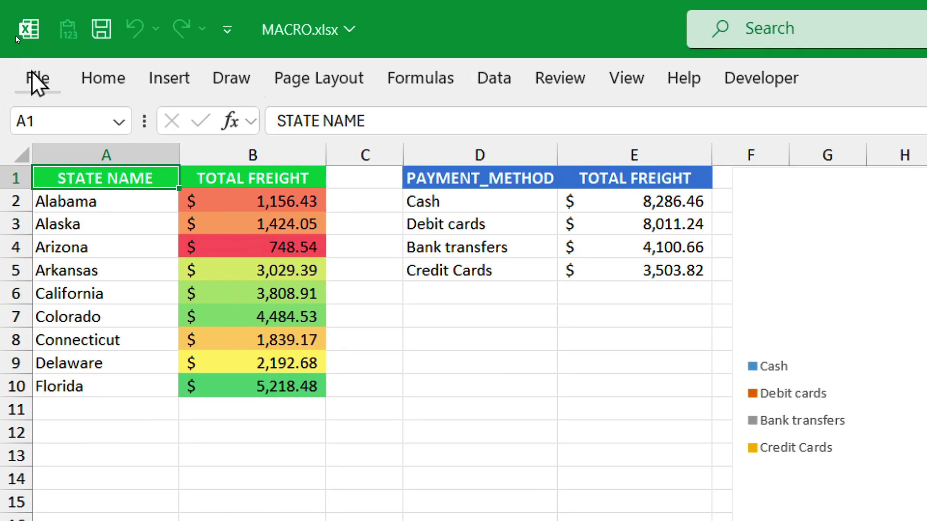
Start saving a copy of the workbook in a browsed location, with the file type Excel Macro-Enabled Workbook (*.xlsm).
click(38, 80)
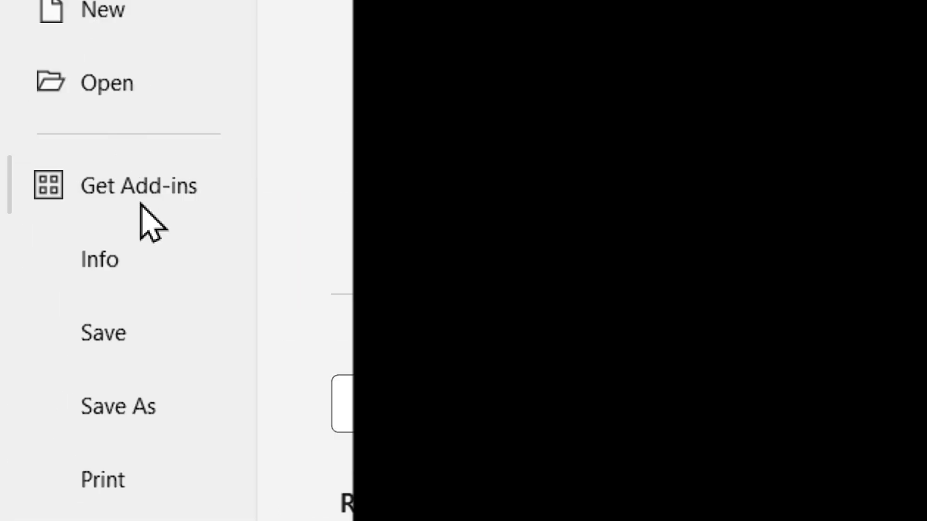
click(141, 401)
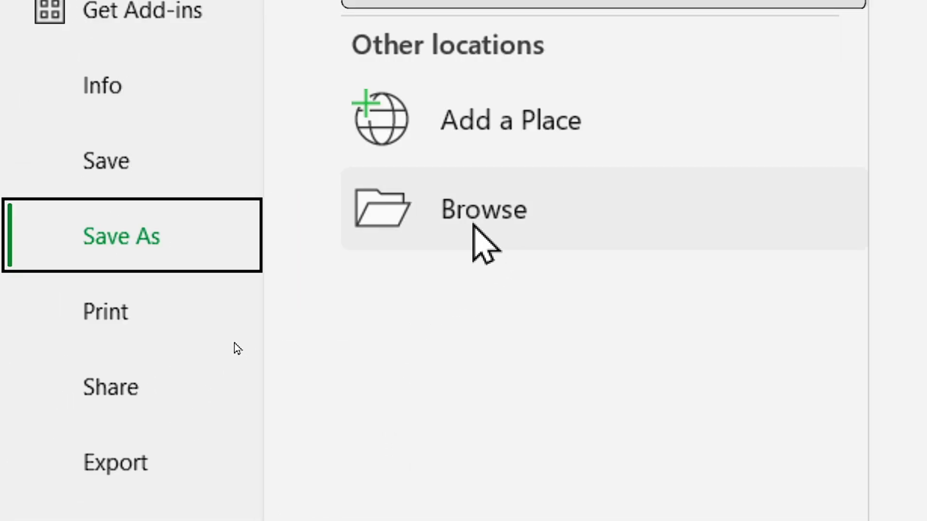
click(464, 212)
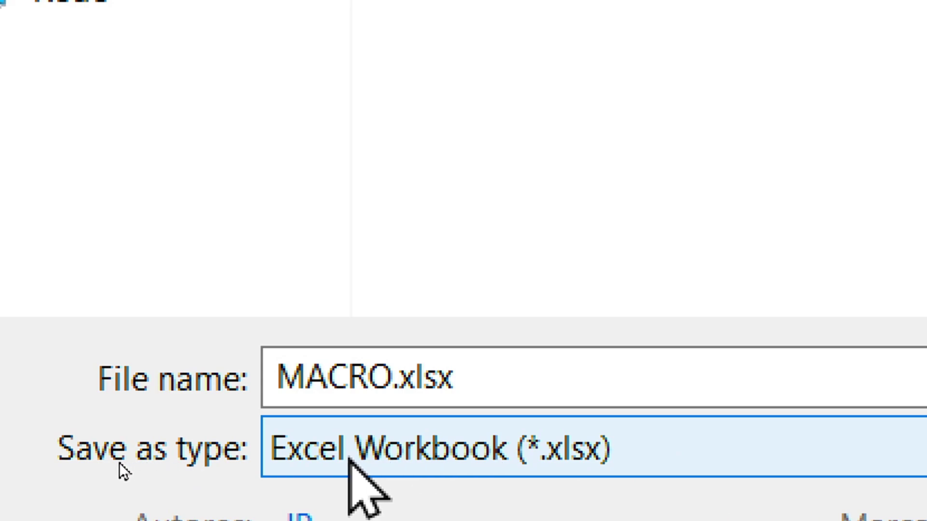
click(617, 437)
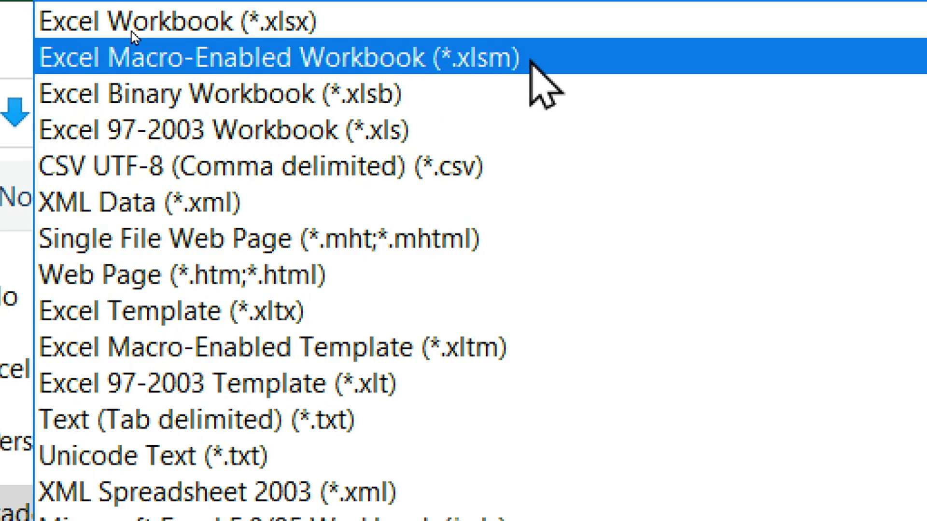
click(504, 60)
Enter 123 abc as the file name for the macro-enabled workbook.
text(123 c)
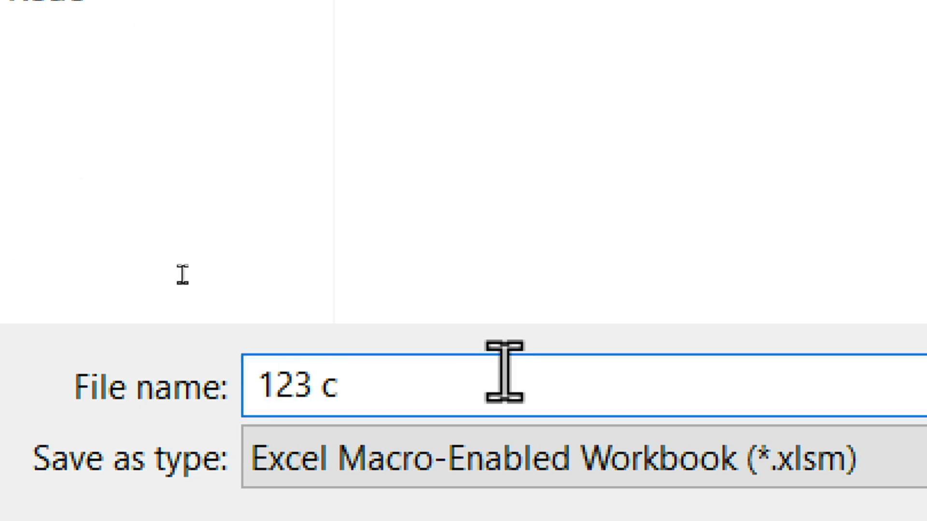
key(BackSpace)
text(abc)
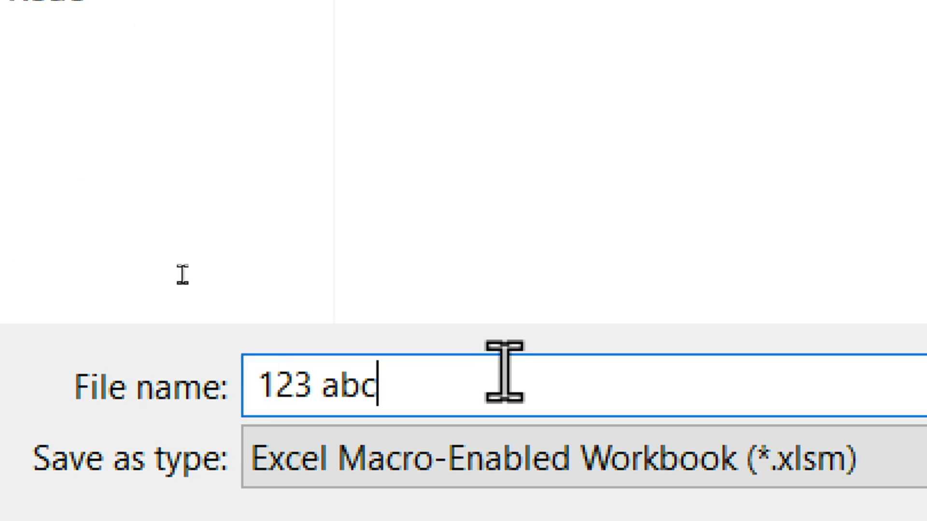